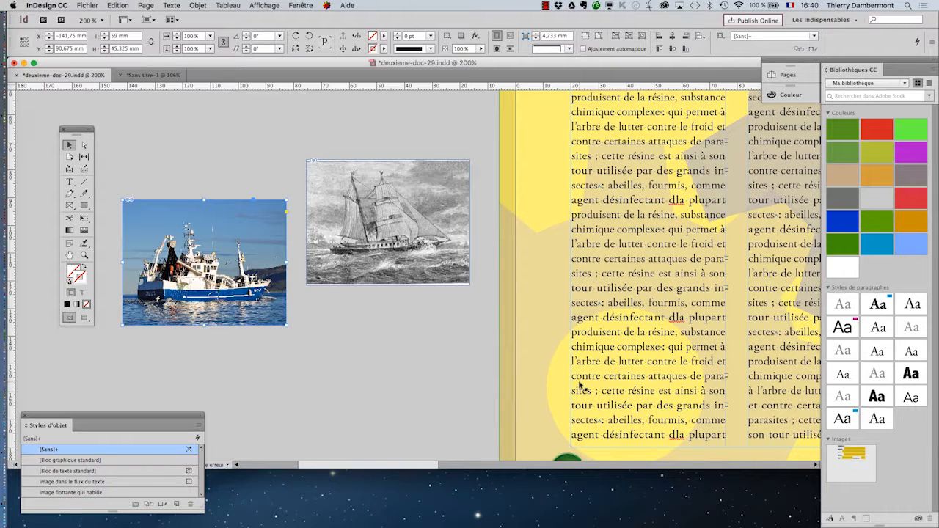
left_click(193, 5)
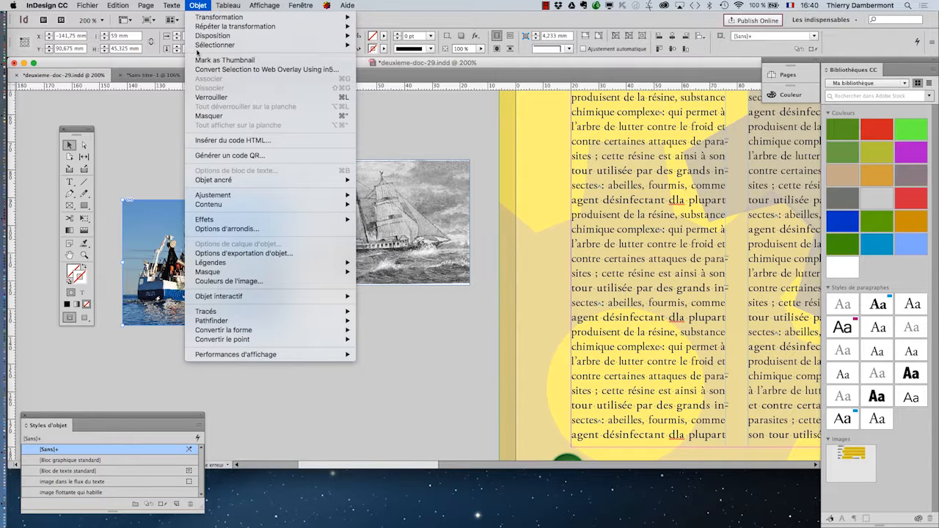
mouse_move(219, 265)
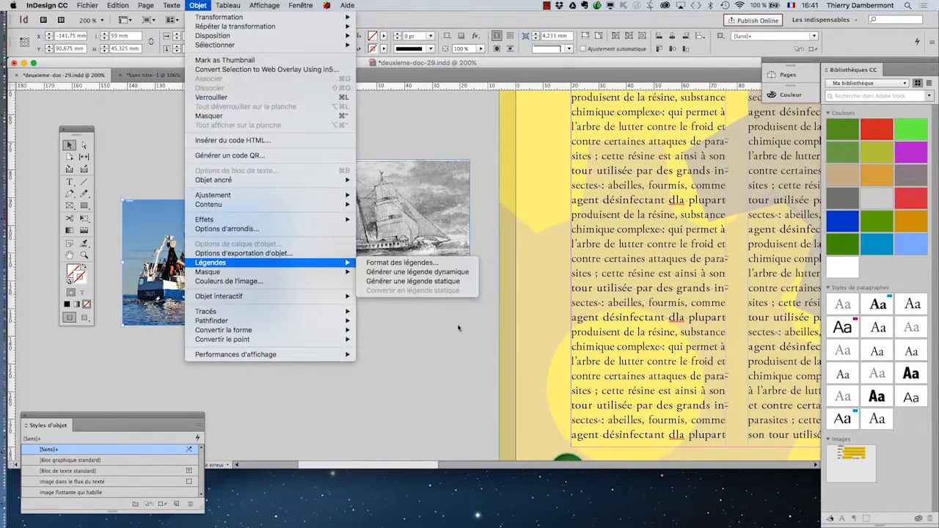
left_click(533, 409)
Step: Move the fishing-boat photo upward on the pasteboard
left_click(229, 175)
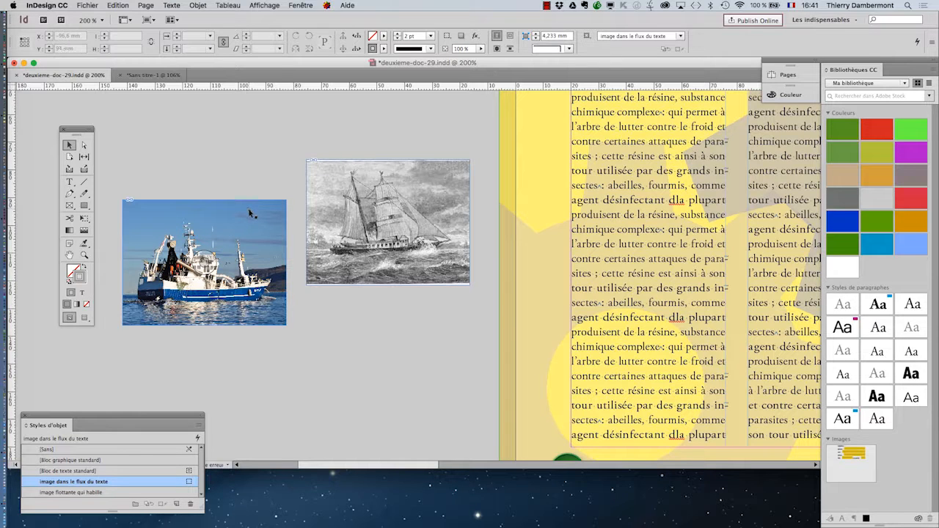
left_click_drag(243, 216, 237, 146)
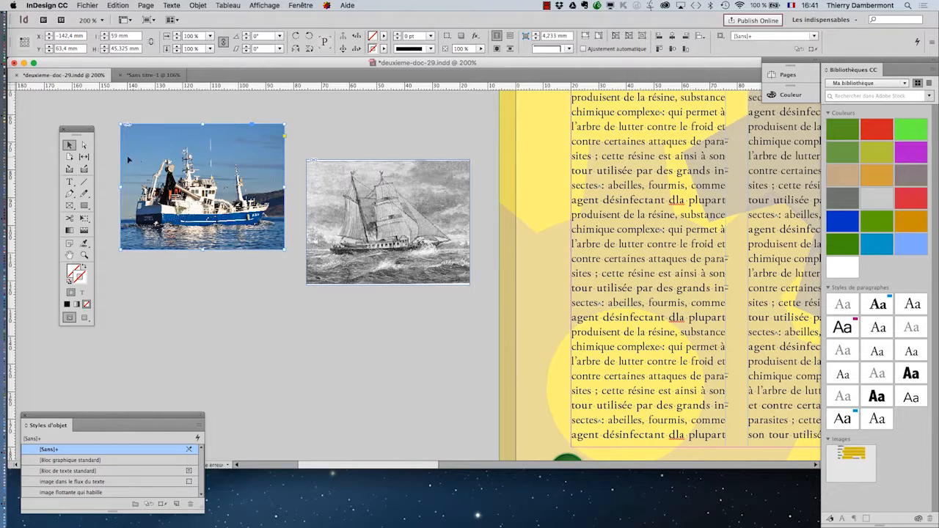
Step: Draw a text frame directly below the fishing-boat photo, about as wide as the photo
left_click(71, 182)
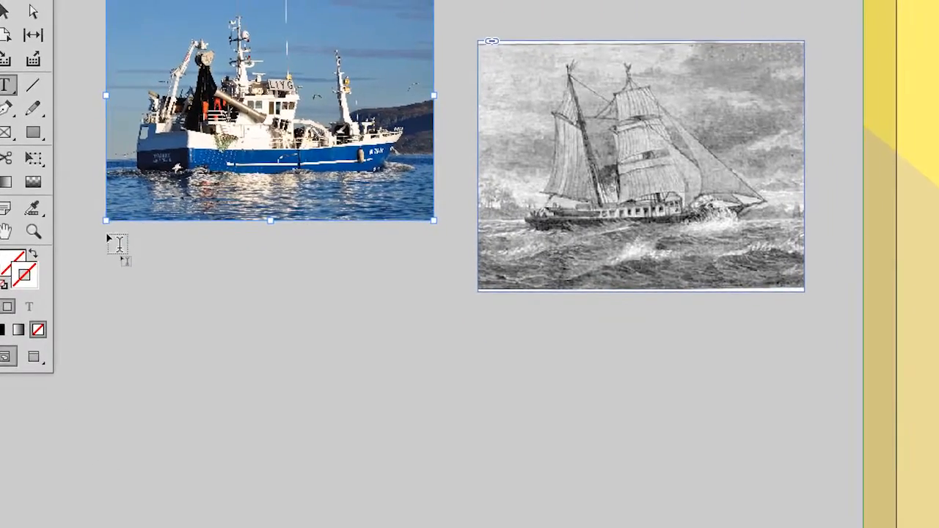
left_click_drag(106, 235, 430, 278)
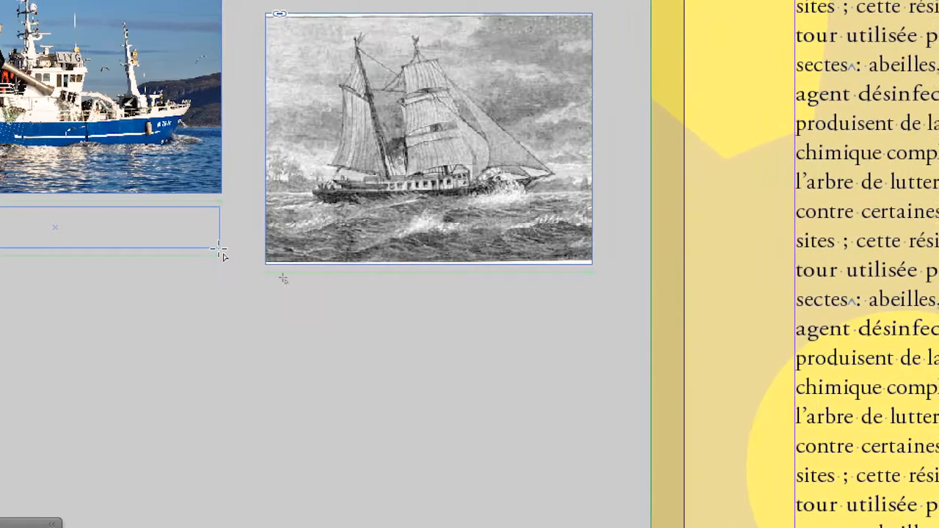
left_click_drag(220, 251, 220, 252)
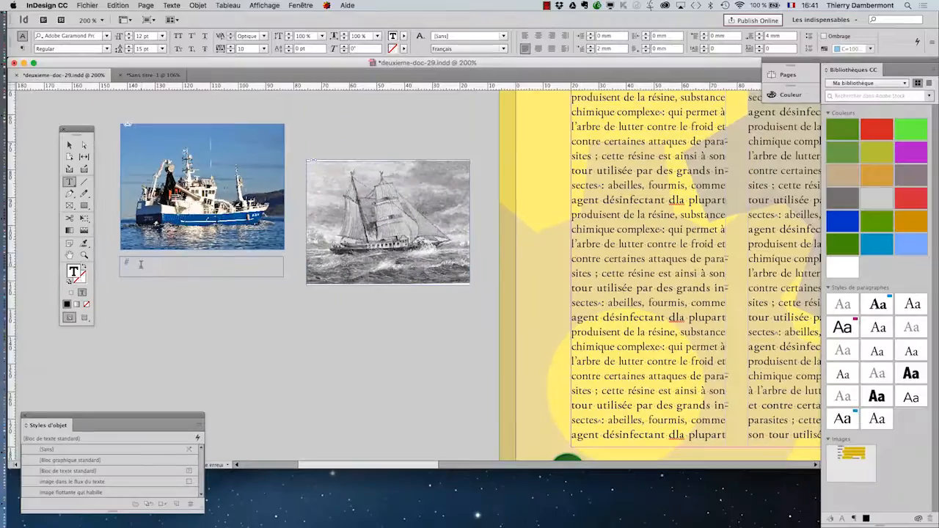
Step: Open the Paragraph Styles panel and move it beside the photos
left_click(171, 5)
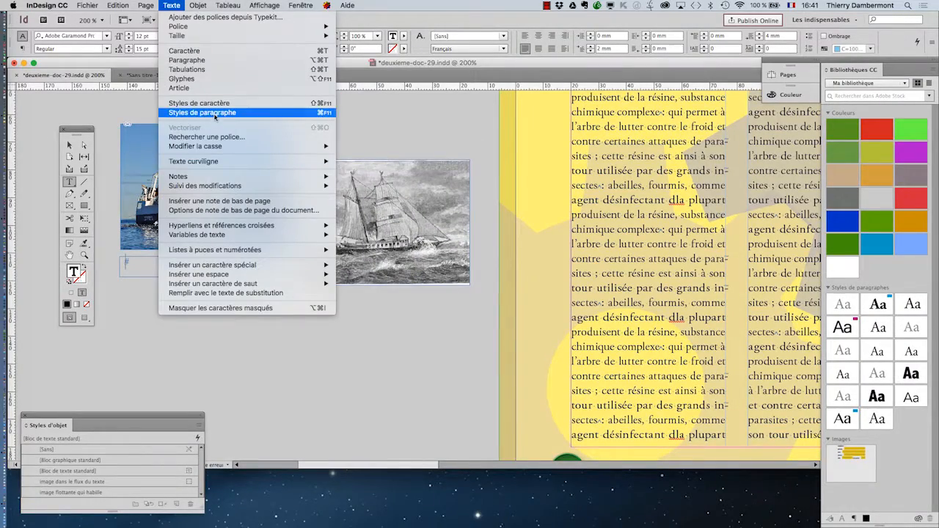
left_click(220, 113)
left_click_drag(624, 175, 334, 157)
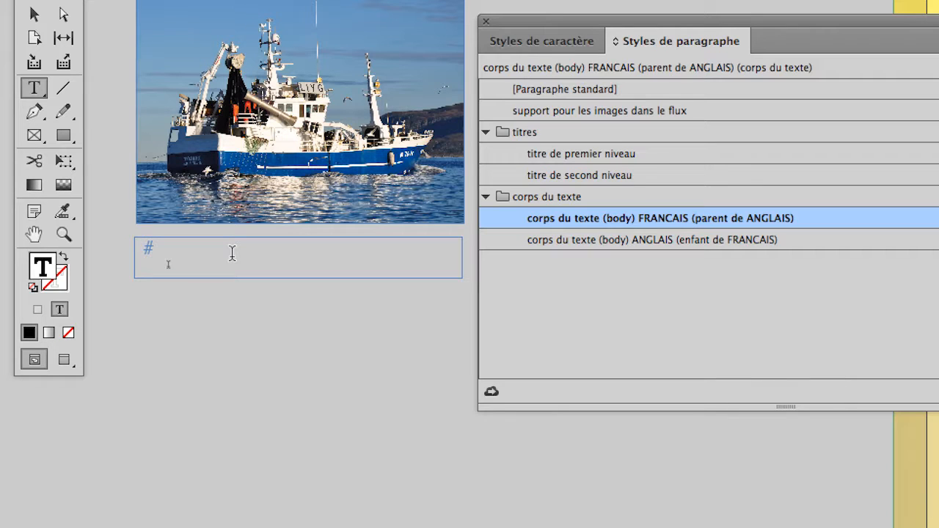
type("Figure")
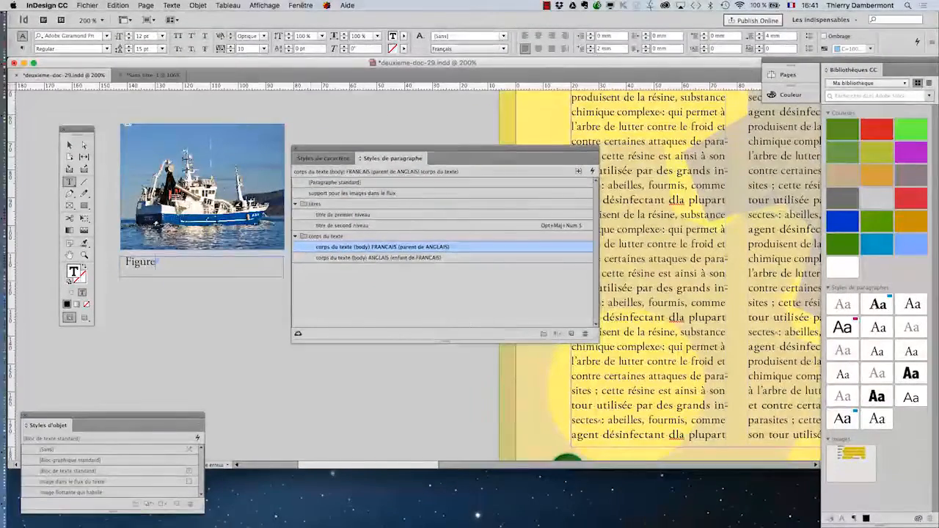
left_click_drag(447, 149, 541, 172)
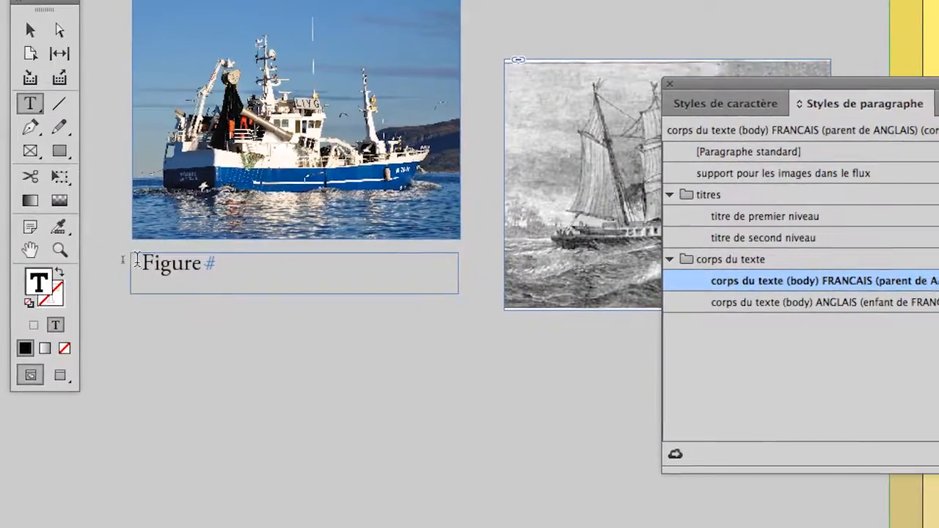
Step: Replace the caption frame's text with "bateau de pêche"
double_click(137, 262)
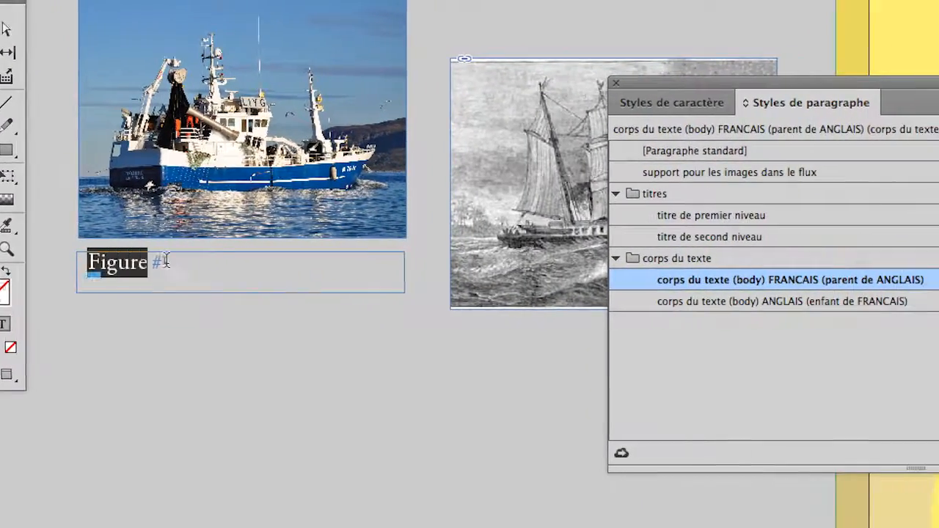
type("bateau de p")
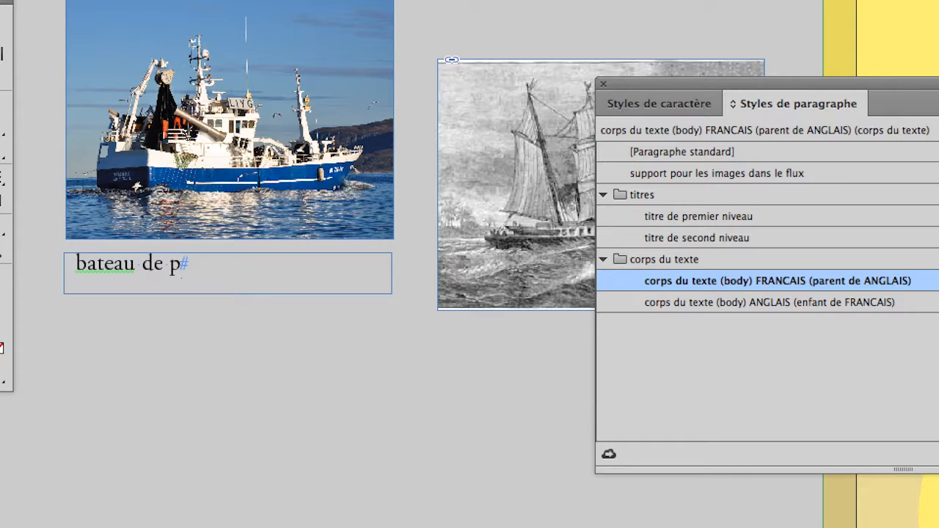
type("^eche")
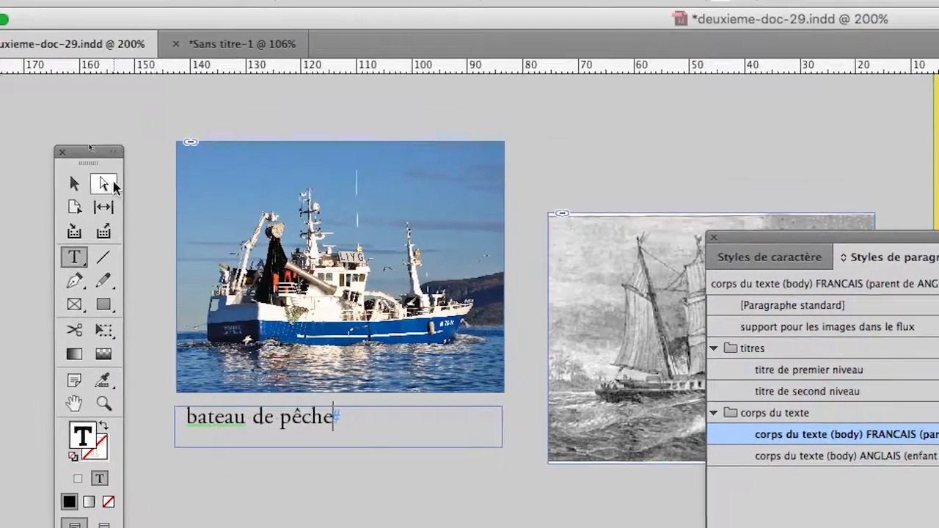
Step: Select the caption text and set its font style to Italic in the Character panel
left_click(102, 184)
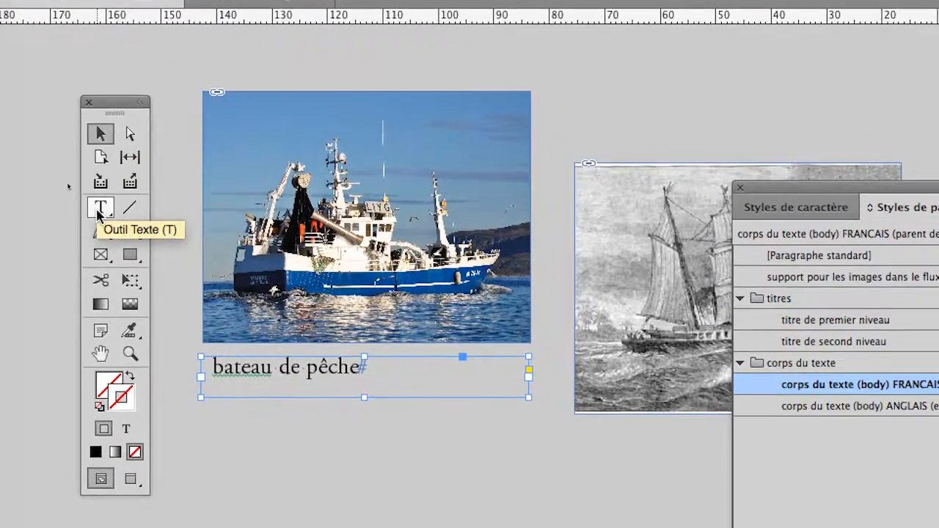
left_click(92, 256)
left_click_drag(135, 261, 303, 262)
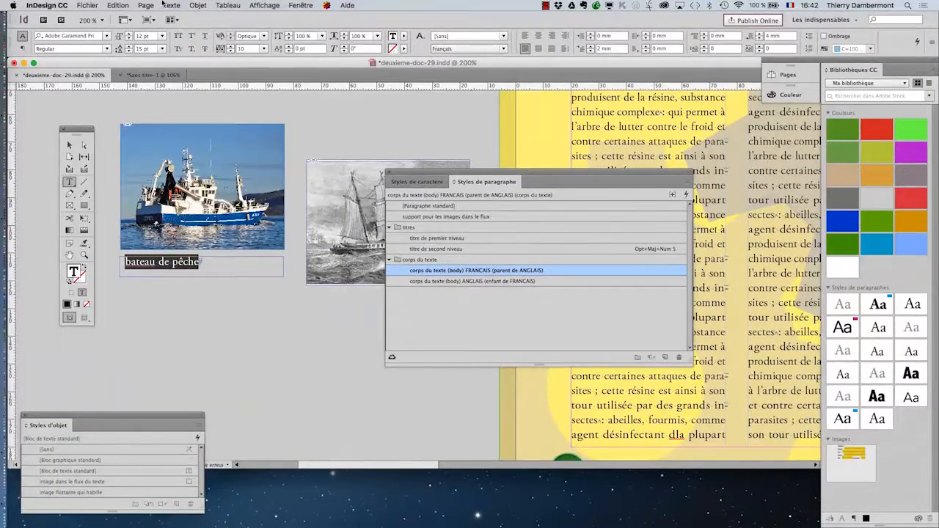
left_click(169, 5)
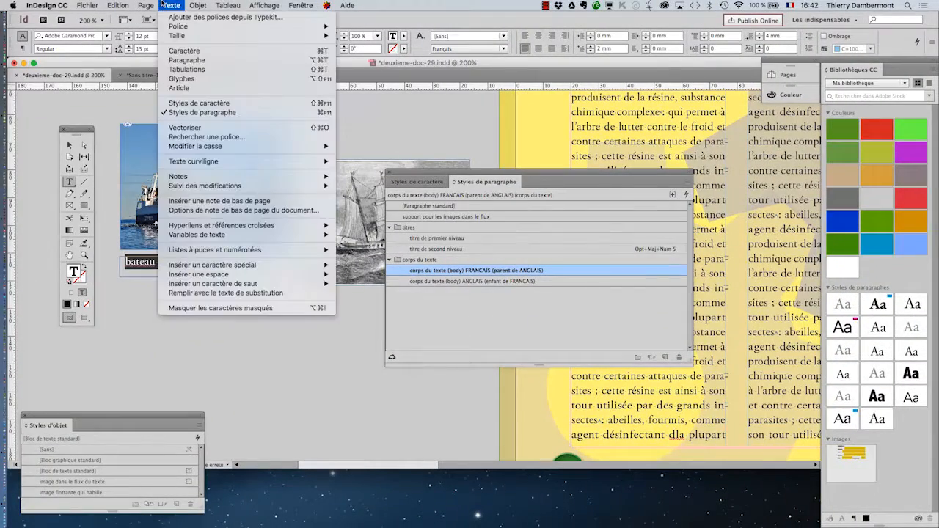
left_click(193, 52)
left_click_drag(205, 424, 315, 211)
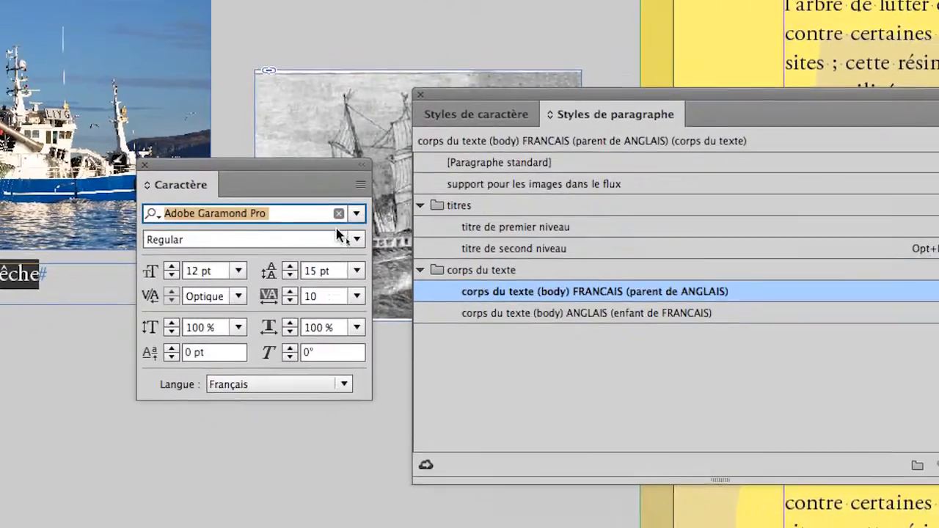
left_click(357, 243)
left_click(250, 276)
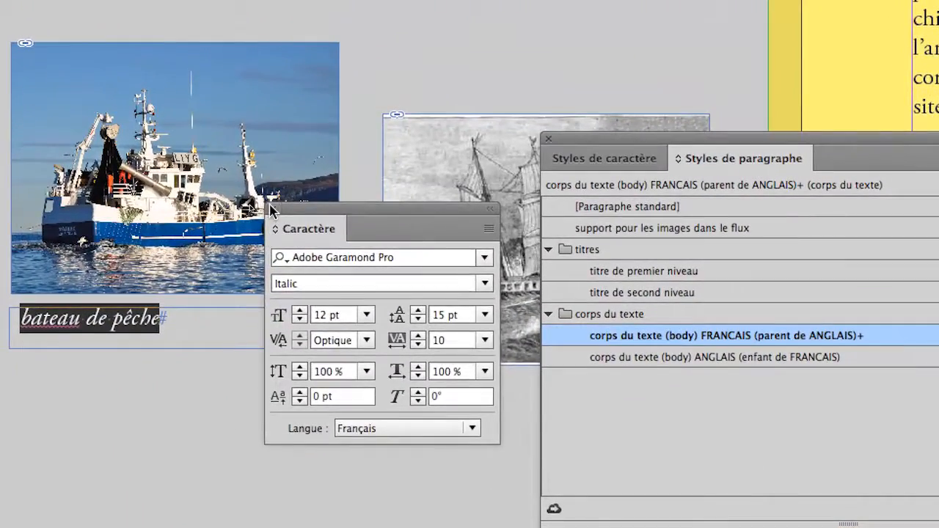
Step: Create a new paragraph style named "legendes sous les images", based on no style, from the italic caption
left_click(270, 210)
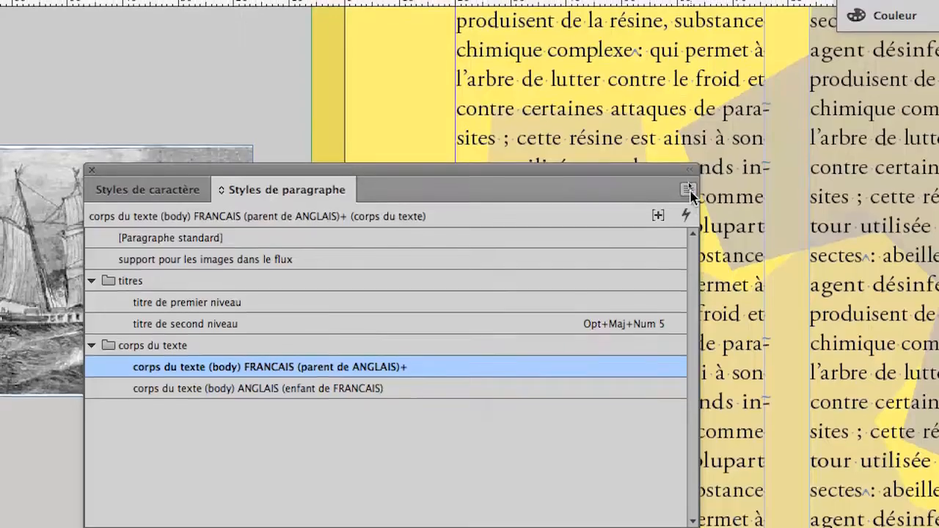
left_click(688, 191)
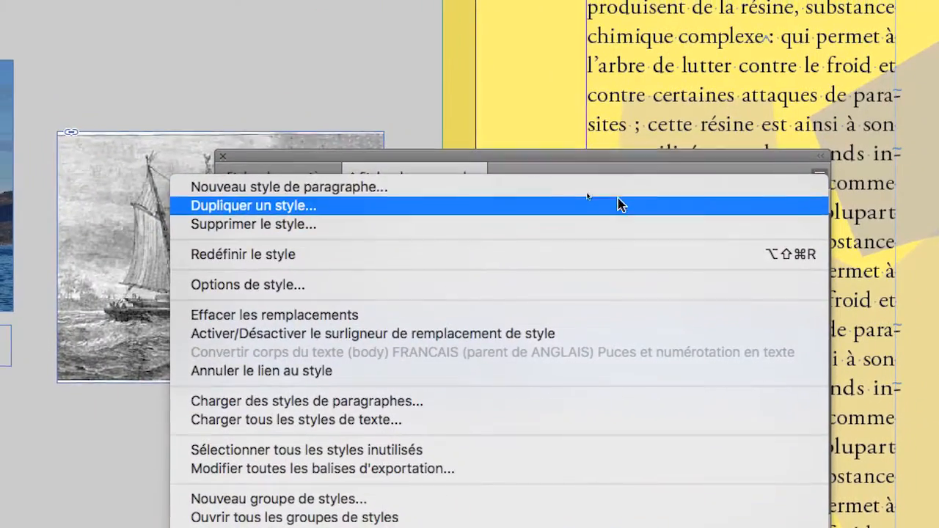
left_click(608, 164)
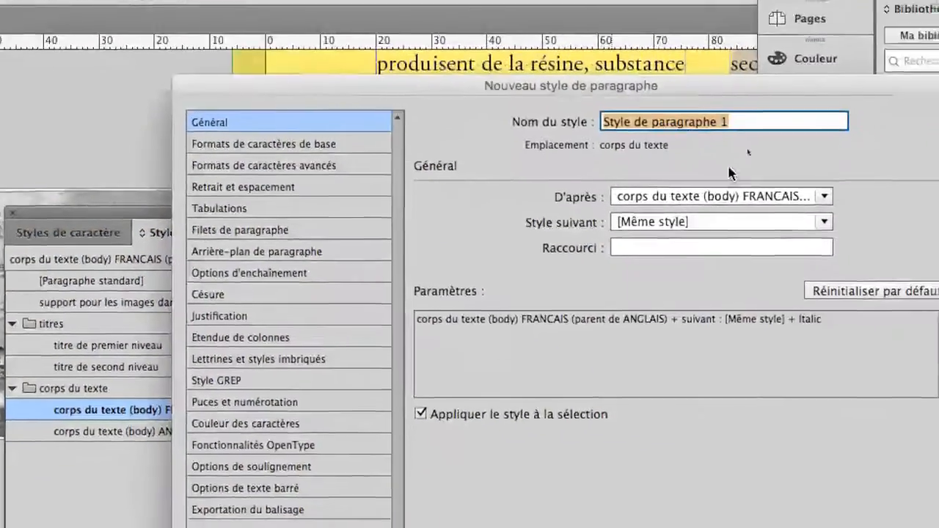
left_click(920, 130)
left_click(740, 191)
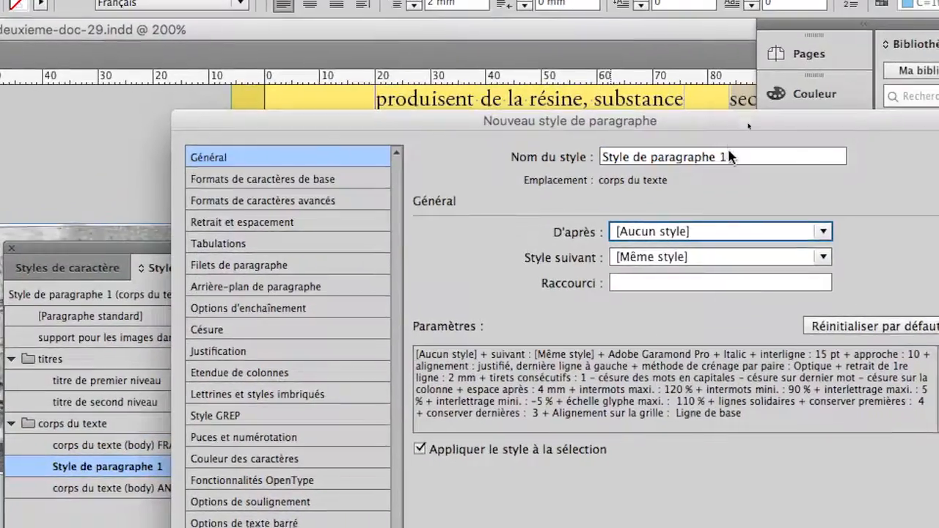
left_click_drag(717, 95, 608, 97)
left_click_drag(694, 155, 655, 156)
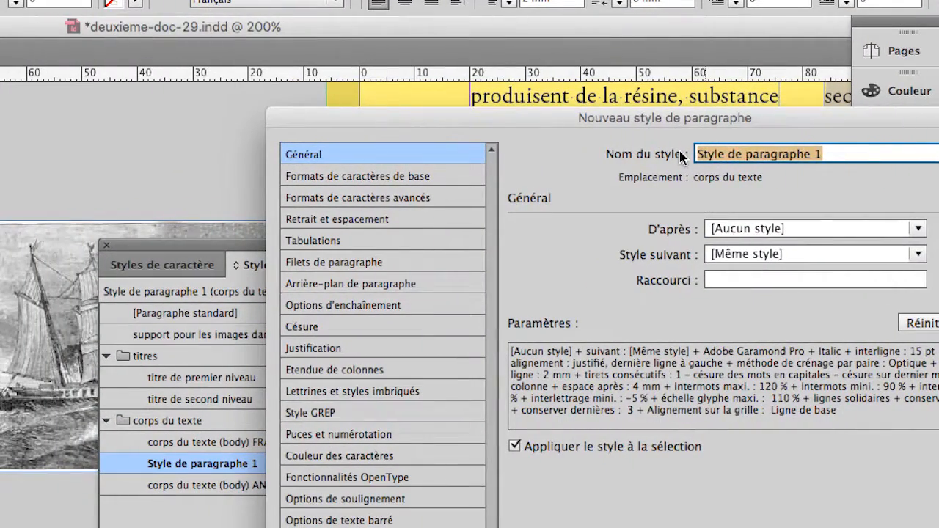
type("legendes sous les images")
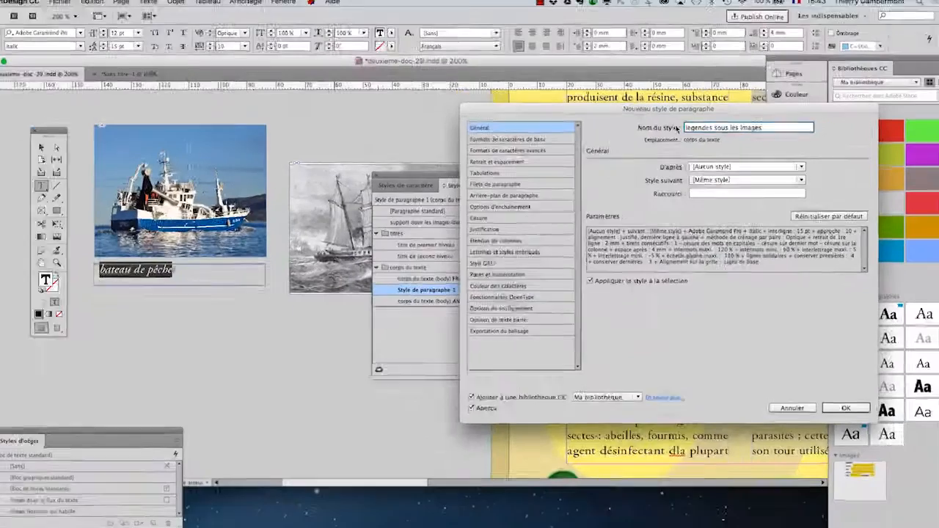
key("Return")
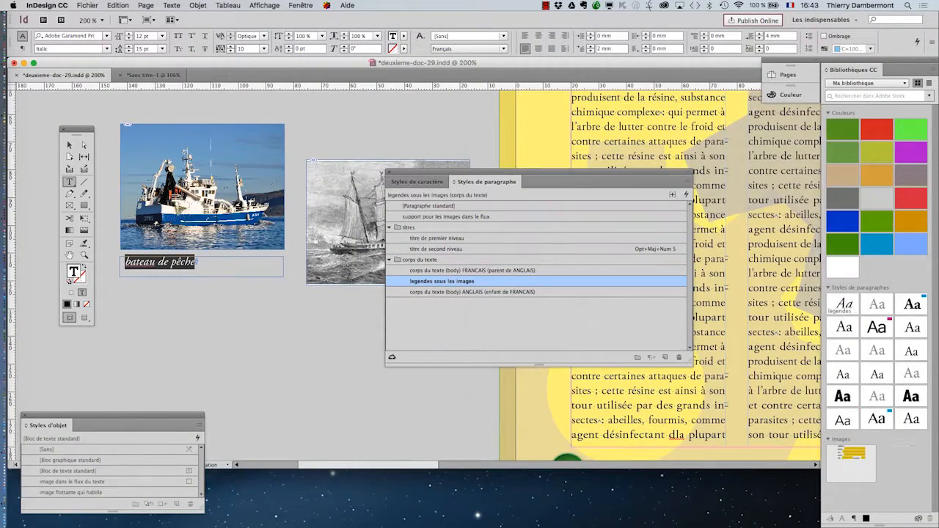
Step: Move the "legendes sous les images" style out of the corps du texte group to the top level
left_click_drag(423, 177, 300, 136)
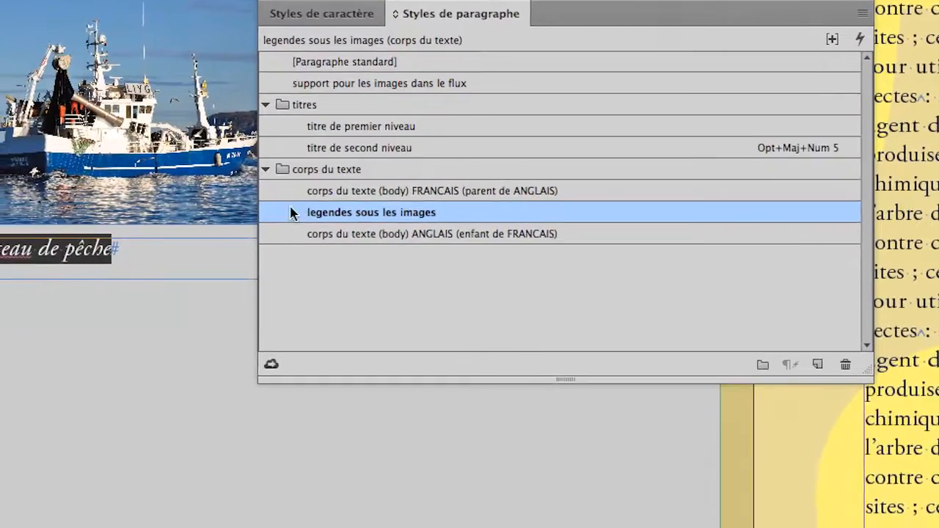
left_click_drag(265, 353, 268, 268)
left_click_drag(291, 179, 290, 141)
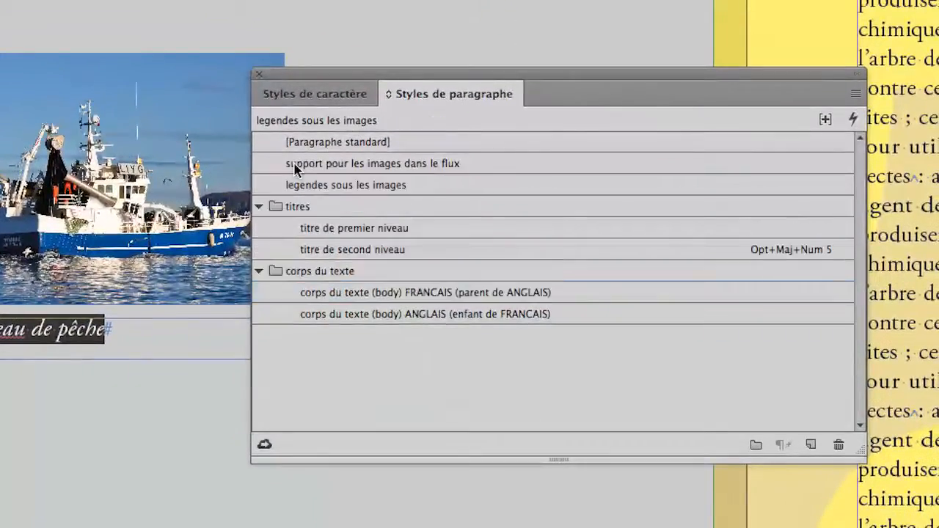
Step: Collapse the titres and corps du texte style groups and select the caption style
left_click(261, 179)
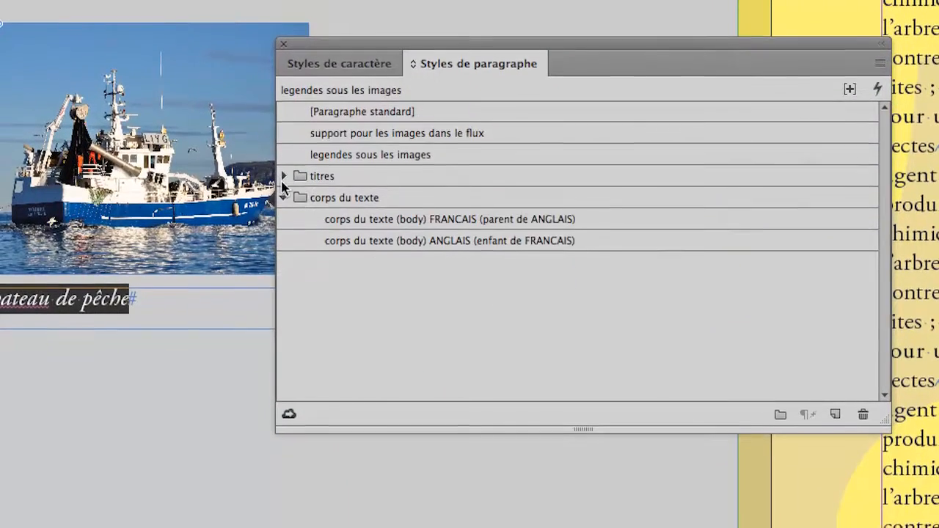
left_click(283, 197)
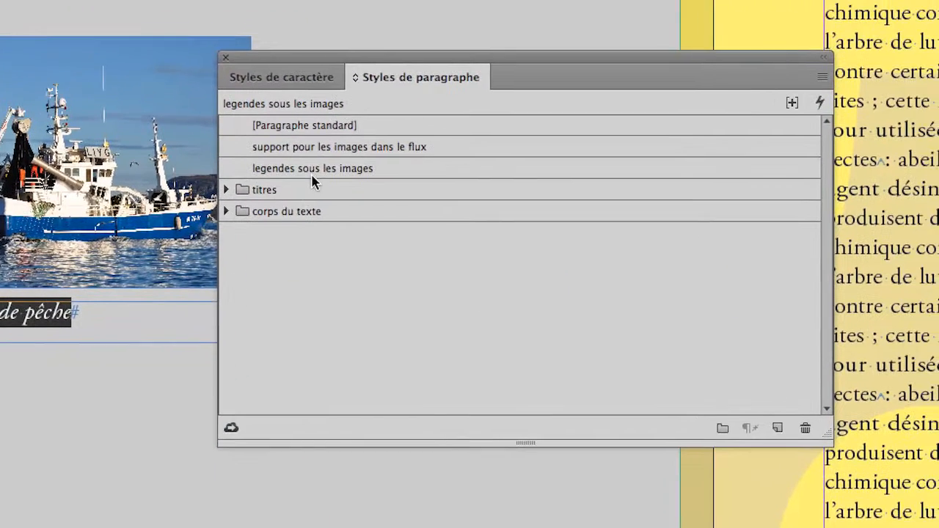
left_click(330, 161)
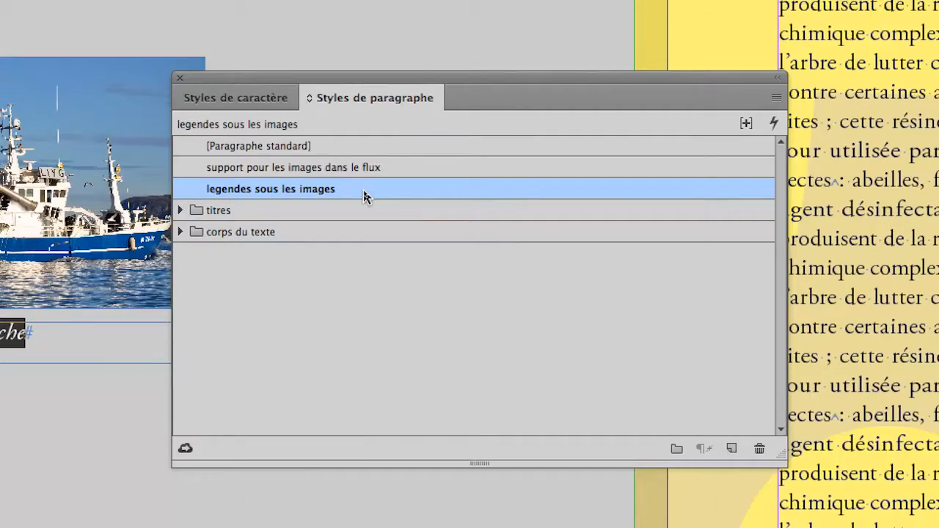
Step: Set the caption style's bullets and numbering list type to Numéros
double_click(365, 195)
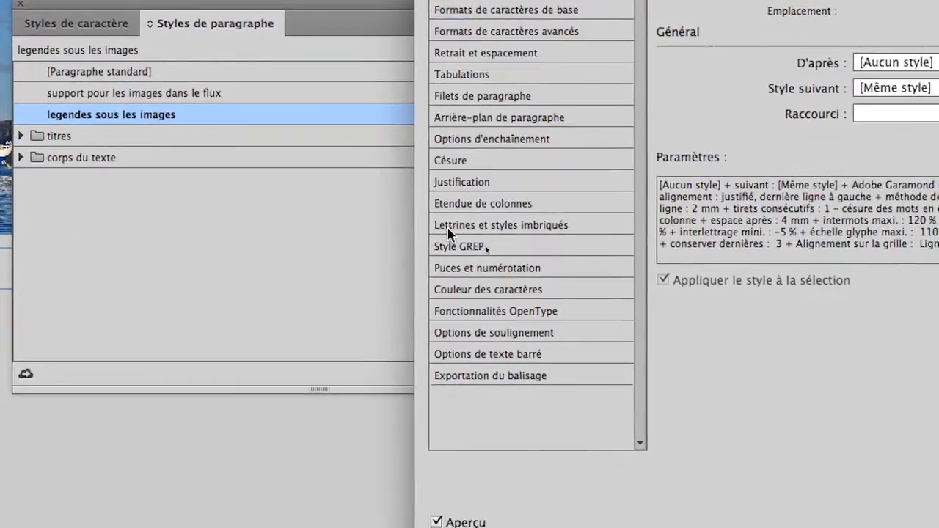
left_click(465, 270)
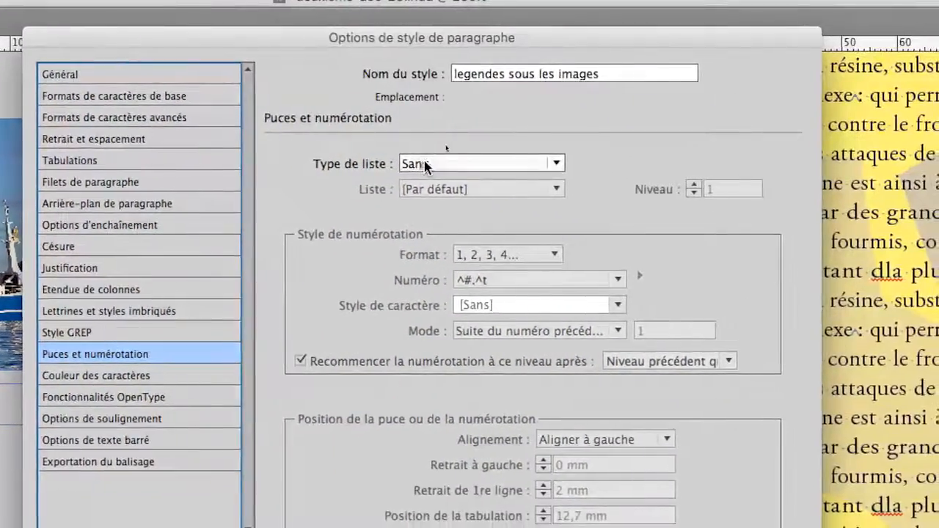
left_click(632, 245)
left_click(426, 186)
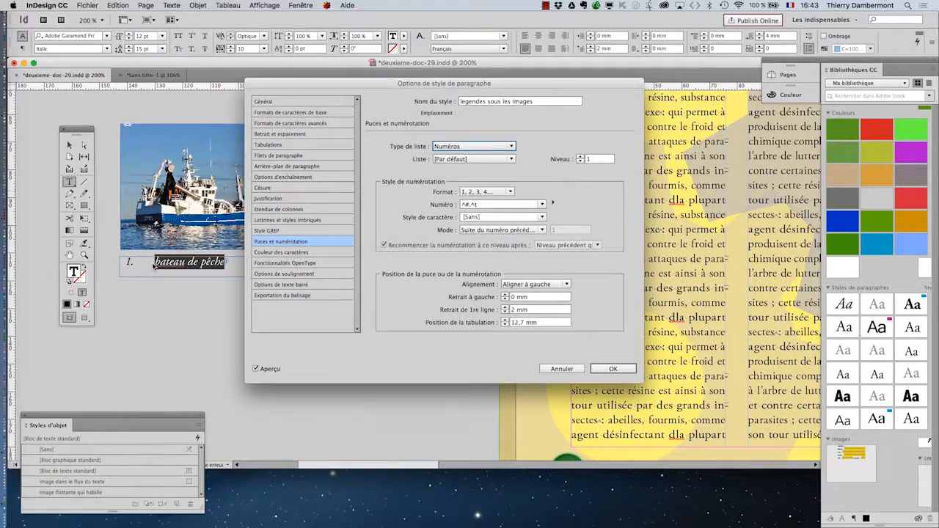
left_click(606, 372)
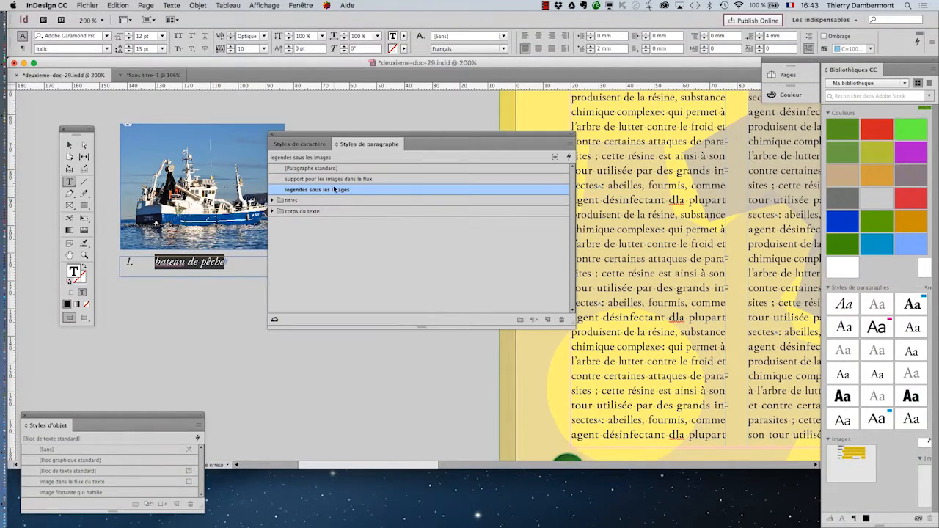
left_click_drag(440, 143, 403, 341)
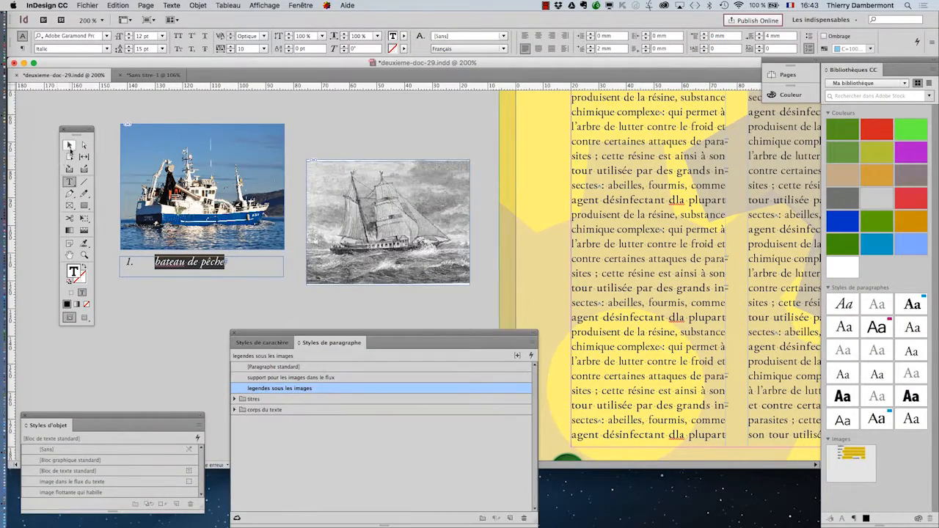
Step: Duplicate the caption frame under the fishing boat image
left_click(69, 145)
left_click(200, 186)
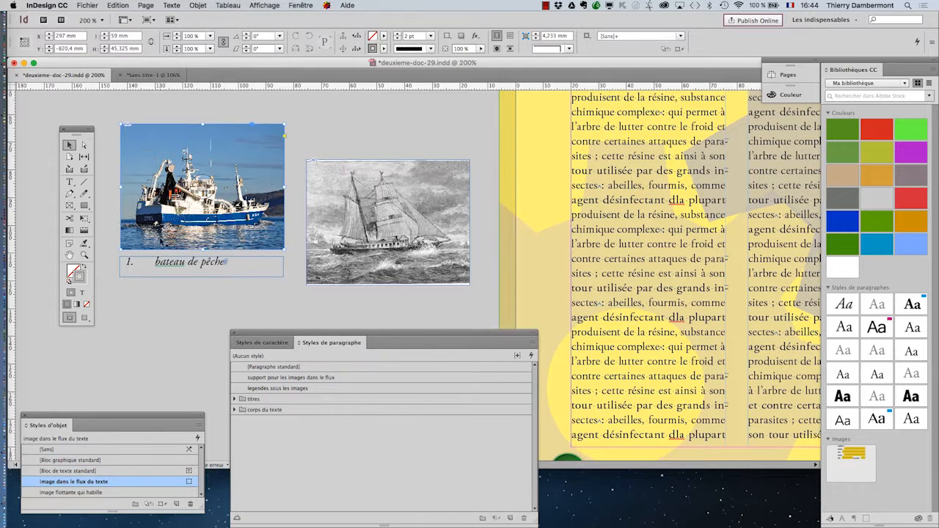
left_click(169, 266)
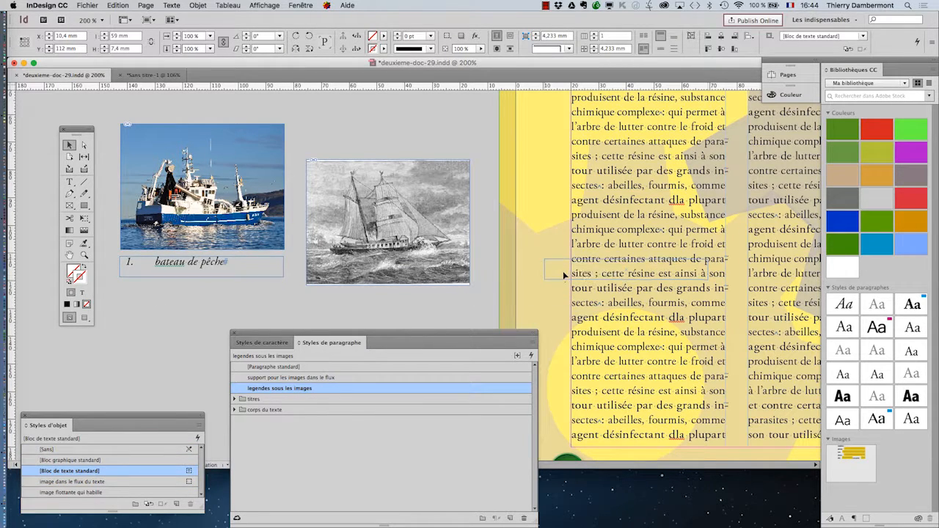
left_click_drag(562, 271, 141, 273)
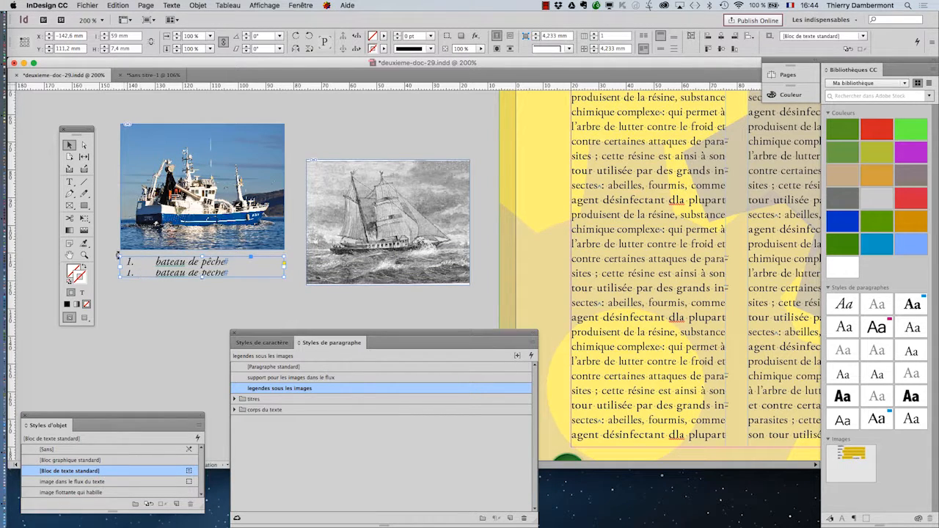
scroll(181, 286, "up", 2)
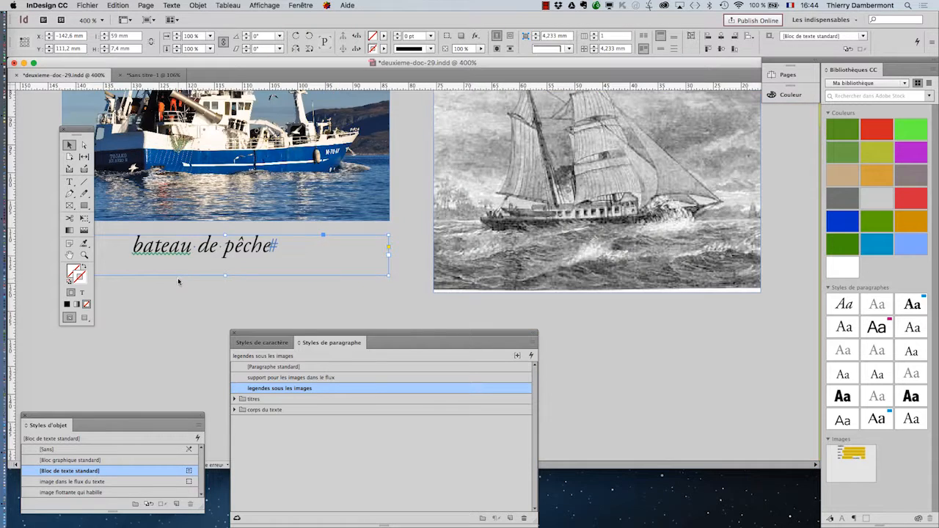
scroll(180, 286, "down", 1)
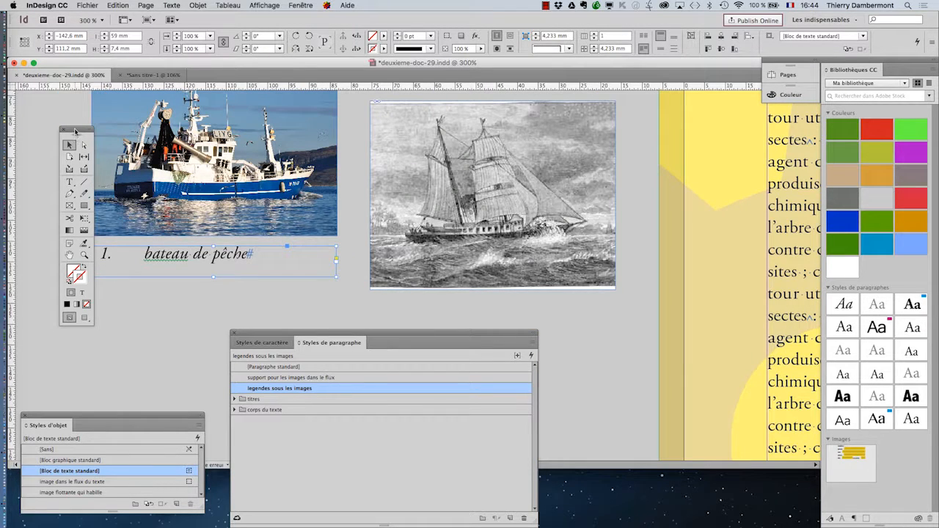
left_click_drag(75, 131, 56, 118)
left_click(50, 169)
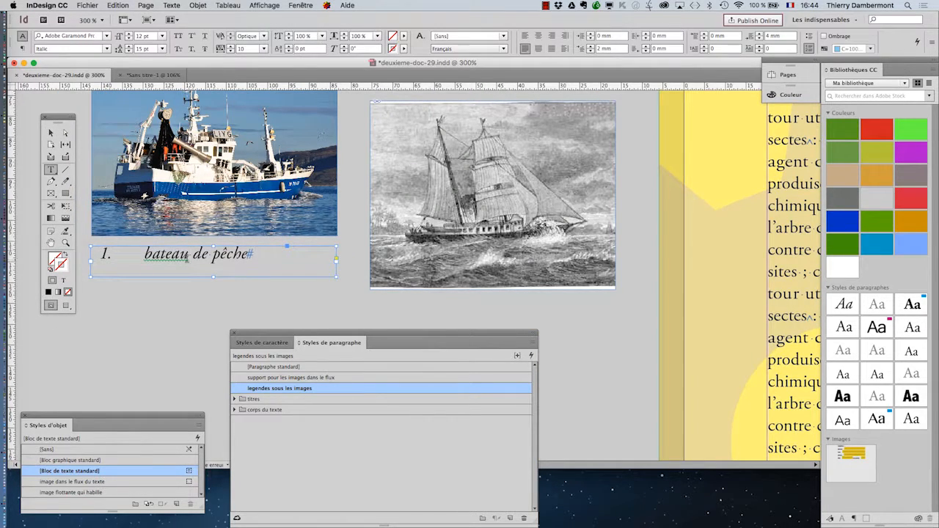
left_click(51, 132)
left_click(143, 317)
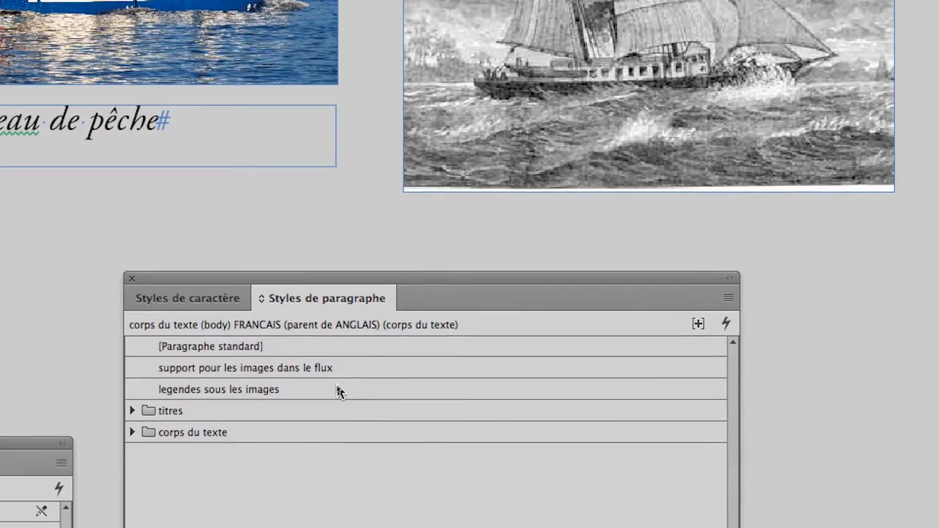
Step: Open the "legendes sous les images" style options and assign its numbering to a new list named "numerotation legendes"
double_click(337, 390)
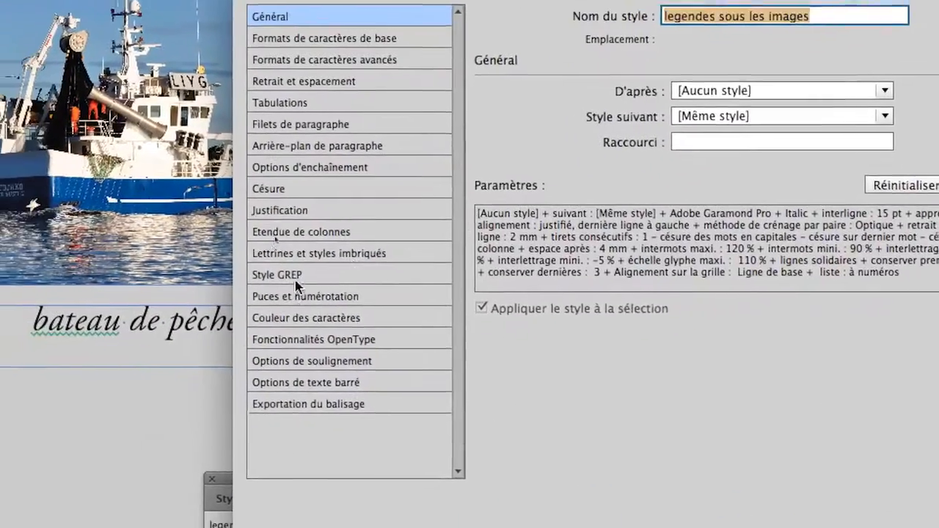
left_click(299, 295)
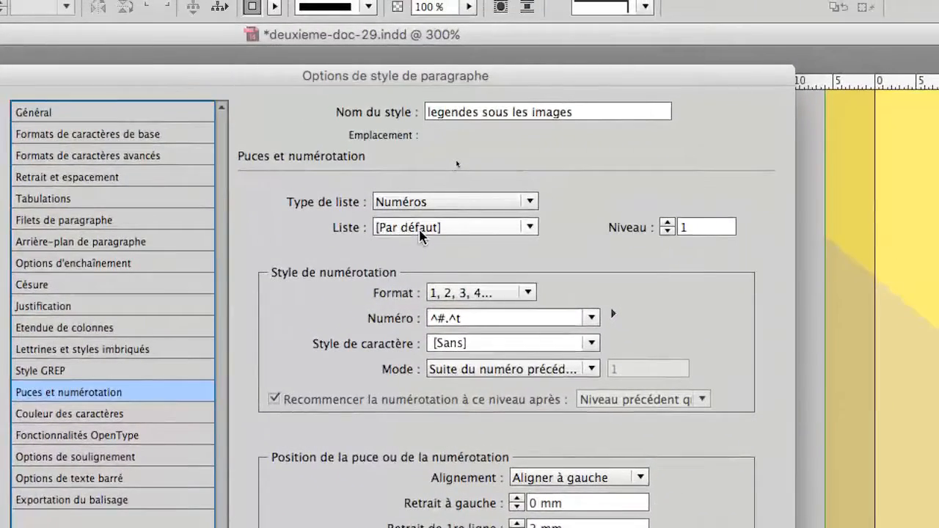
left_click(421, 230)
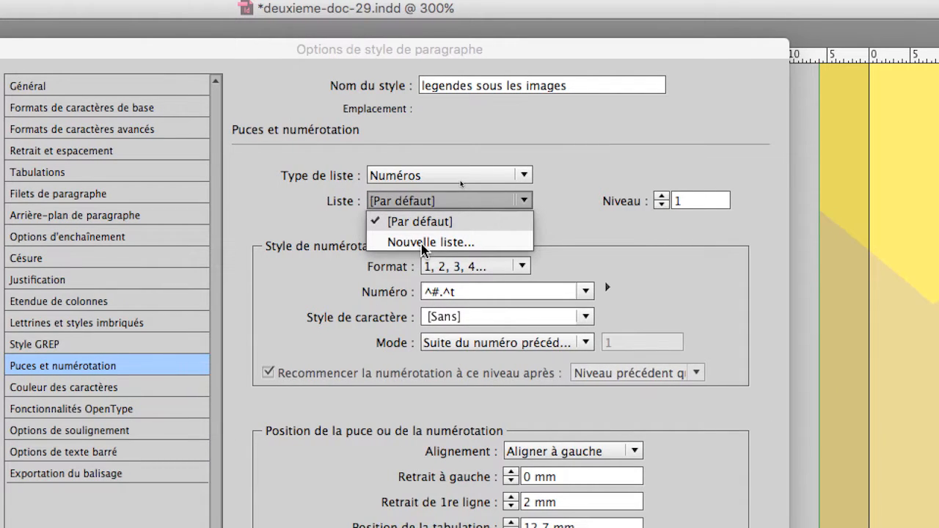
left_click(423, 245)
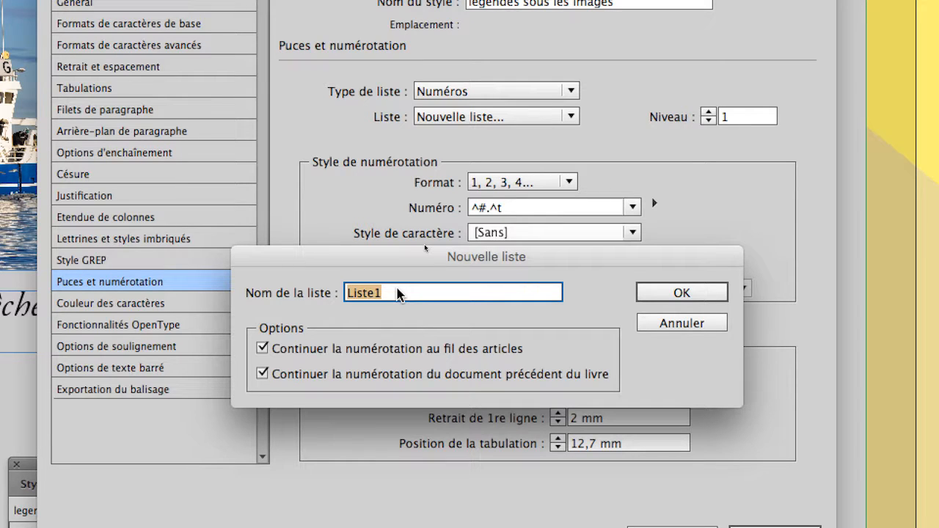
type("numerotatio")
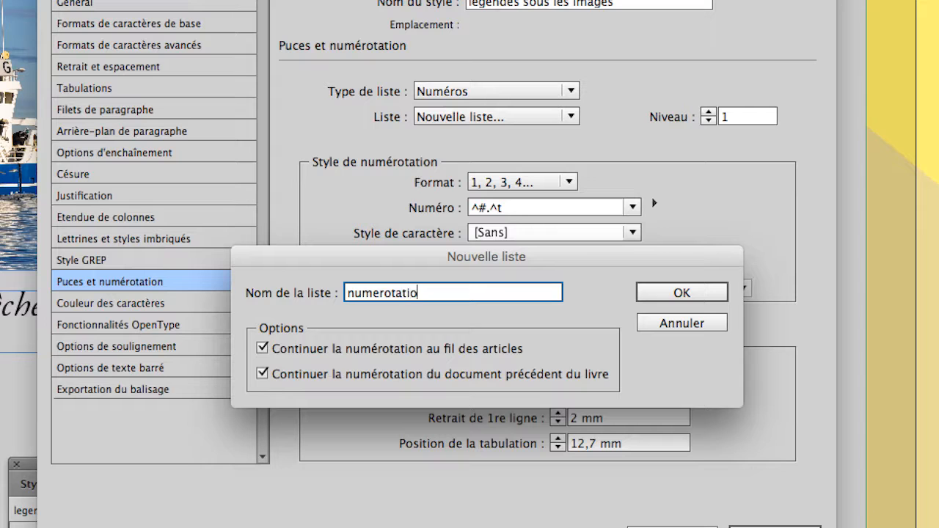
type("n legendes")
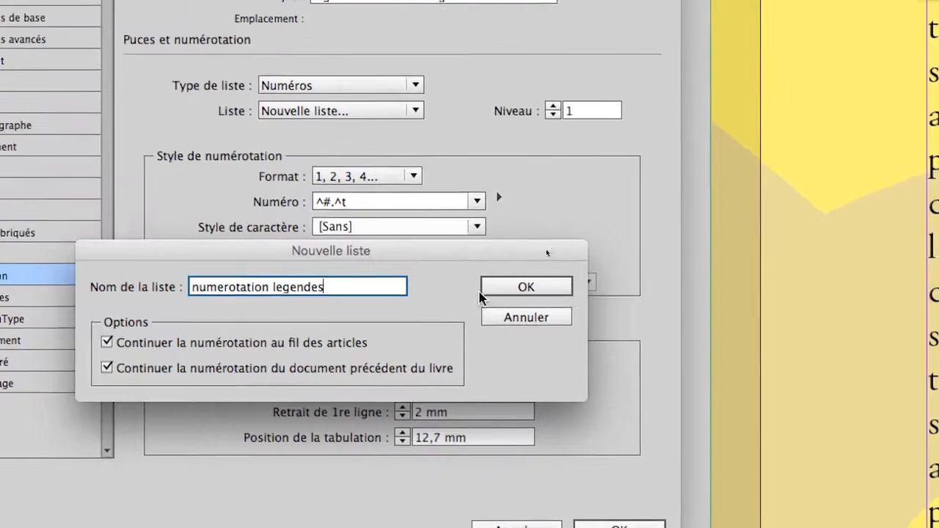
left_click(675, 295)
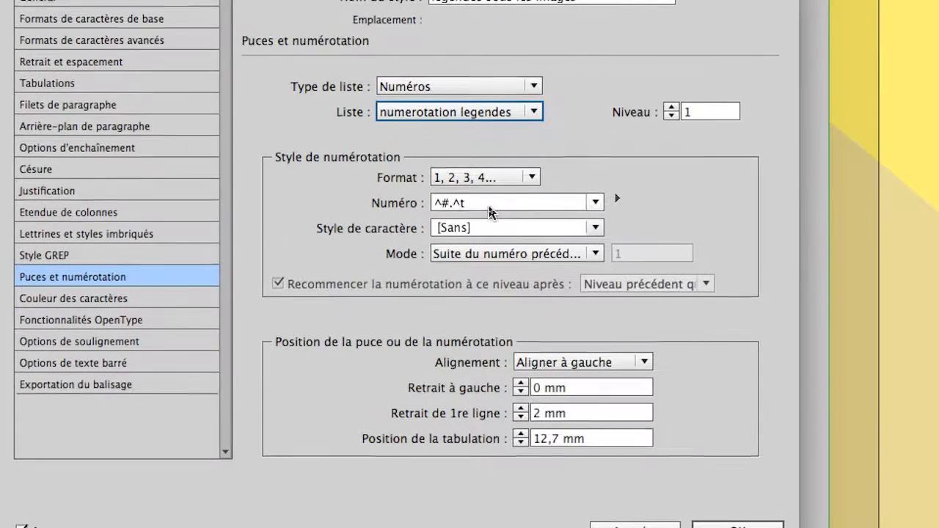
Step: Remove the trailing tab from the caption style's number format, leaving ^#., and confirm the style options
left_click(490, 208)
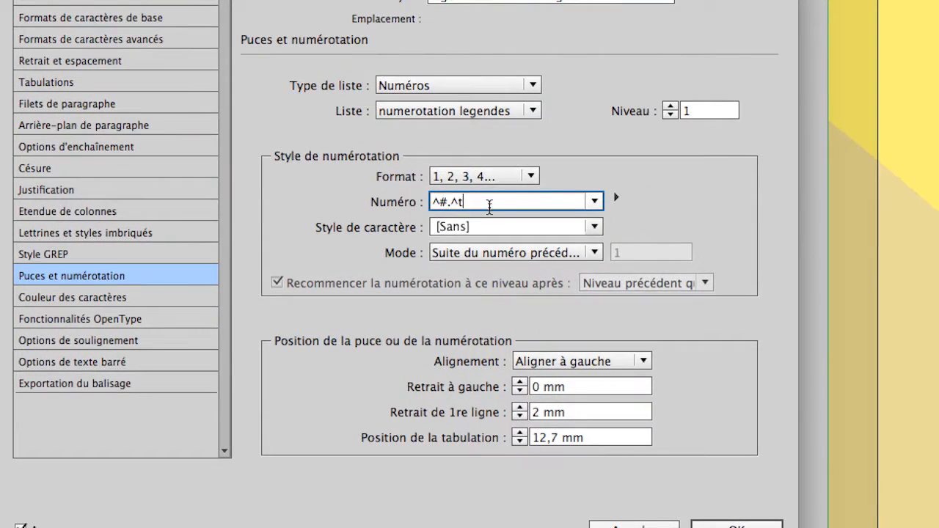
key("BackSpace")
key("BackSpace")
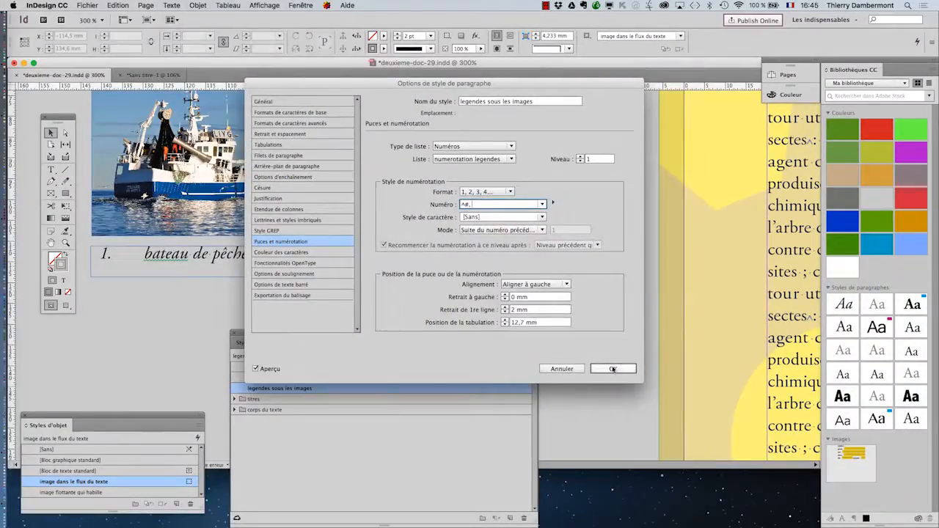
left_click(613, 369)
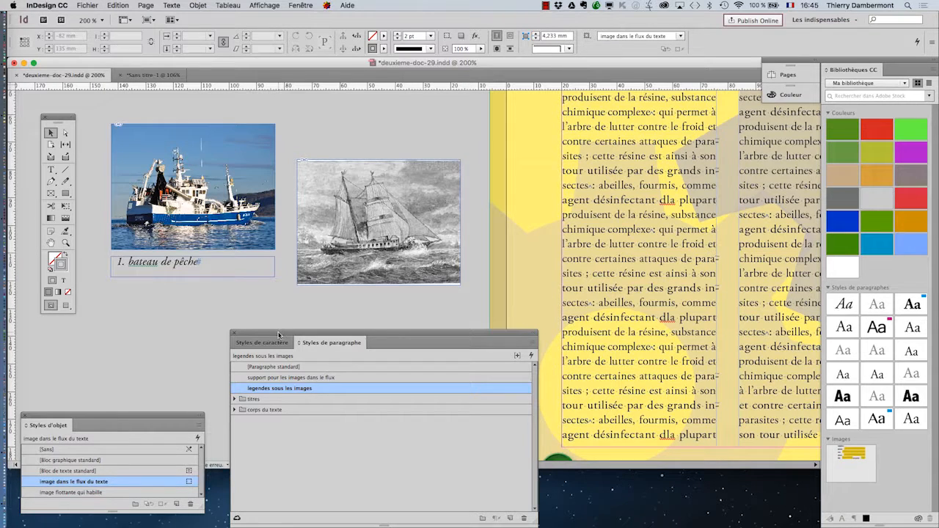
Step: Move the duplicated caption frame under the sailboat engraving
left_click_drag(278, 335, 348, 403)
left_click(168, 272)
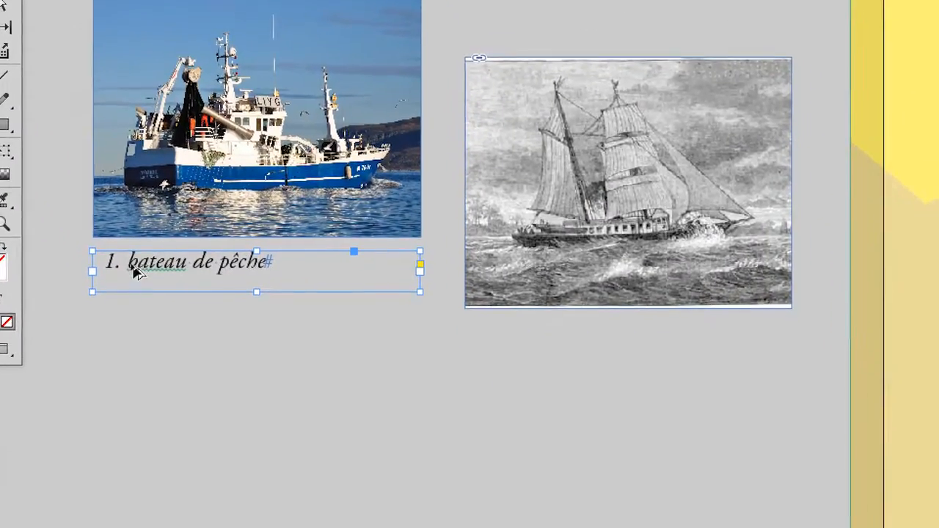
left_click_drag(217, 341, 490, 431)
left_click_drag(235, 301, 262, 289)
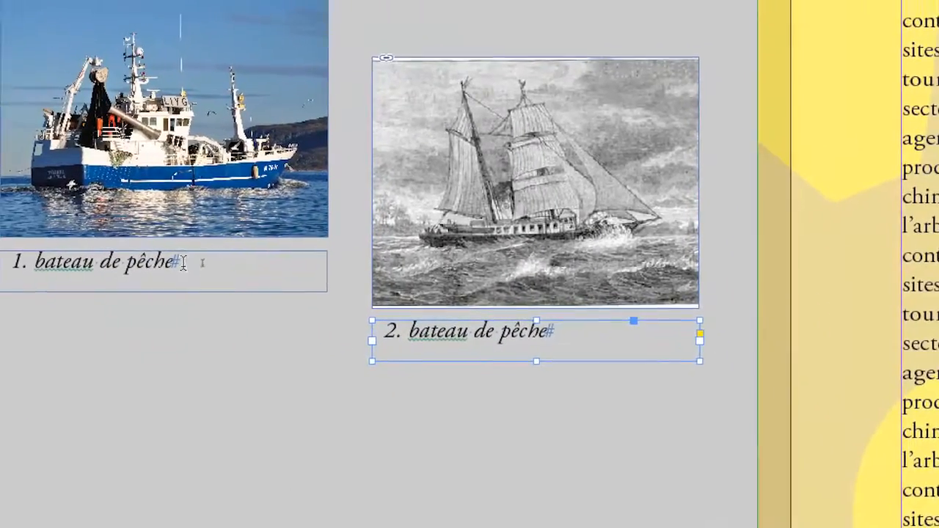
Step: Append "moderne" to the first caption and "du 19e siècle" to the second caption
left_click(103, 222)
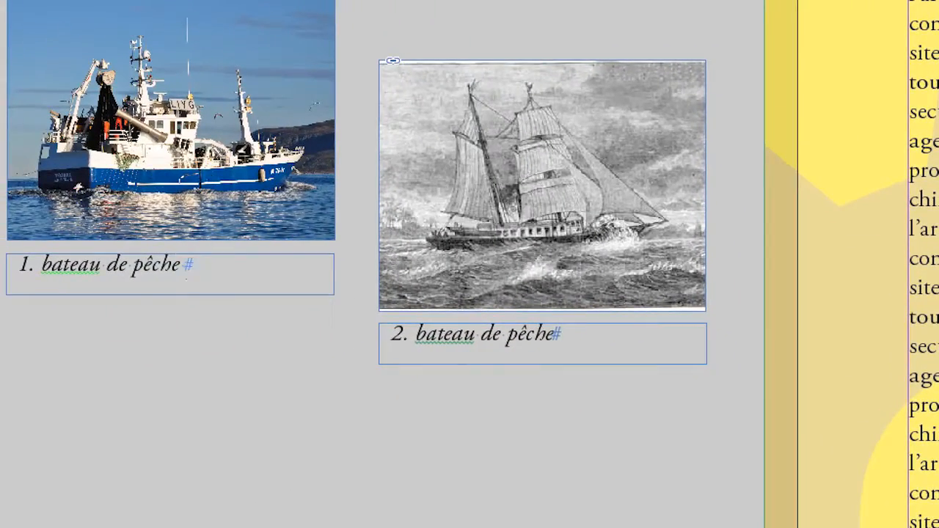
type("moderne")
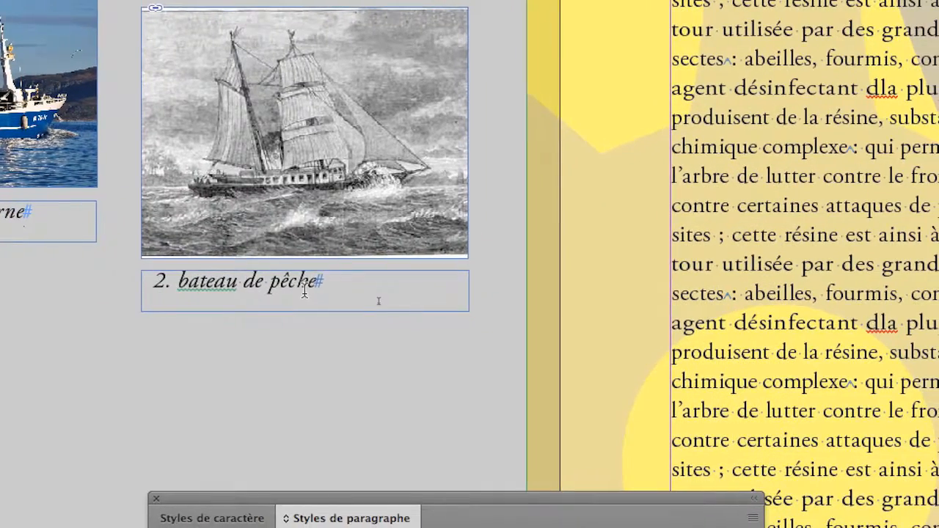
left_click(484, 314)
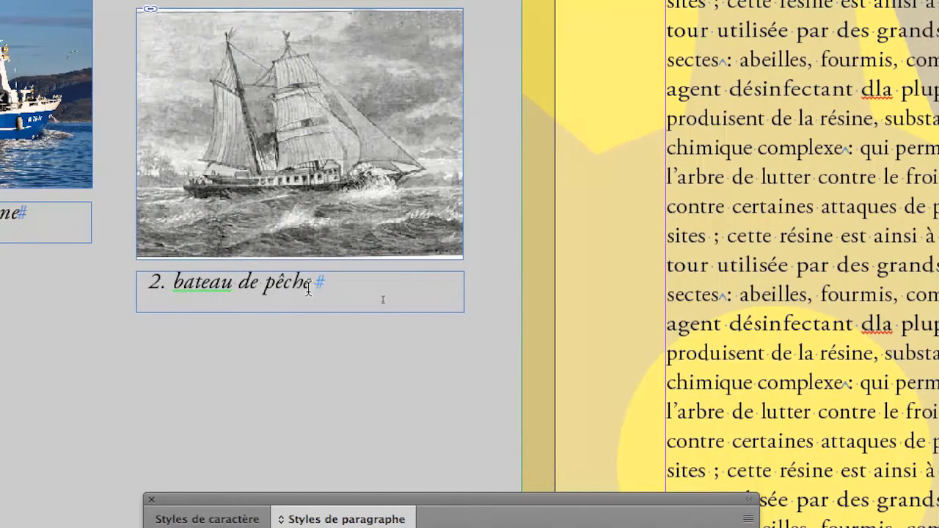
type("du 19")
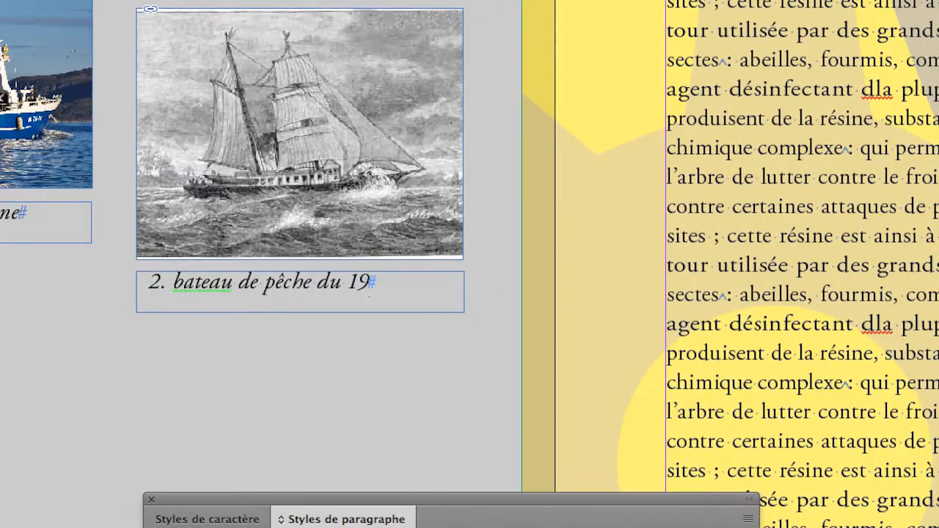
type("e siècle")
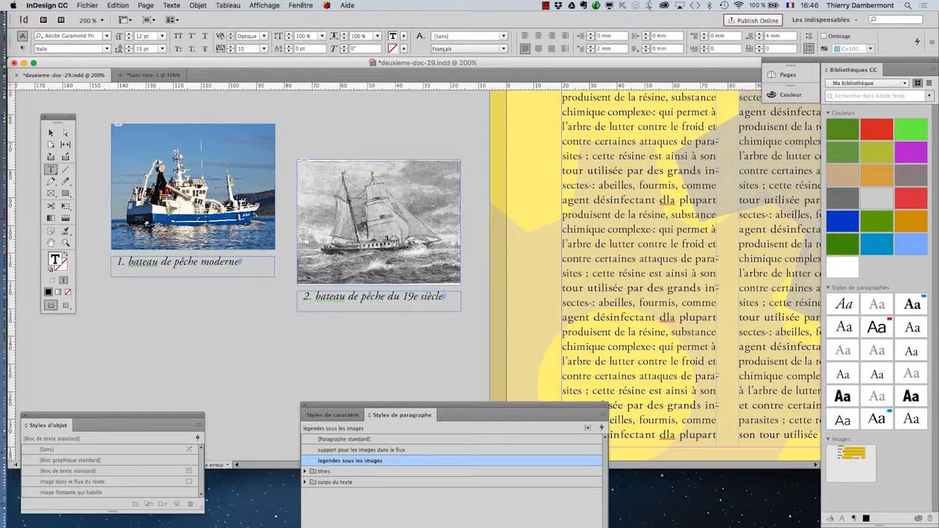
Step: Select the second caption's text and run the ProLexis typographic analysis on it, then close ProLexis
key("Escape")
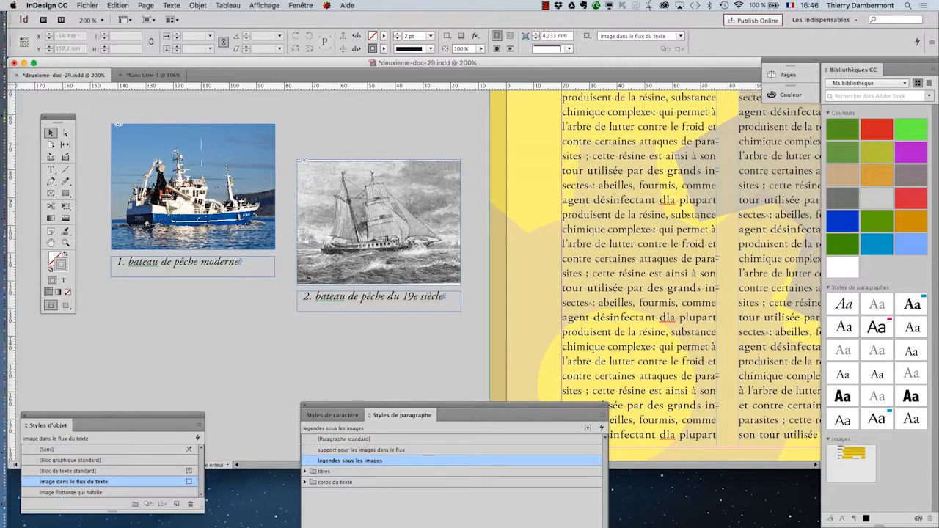
key("super+equal")
key("super+equal")
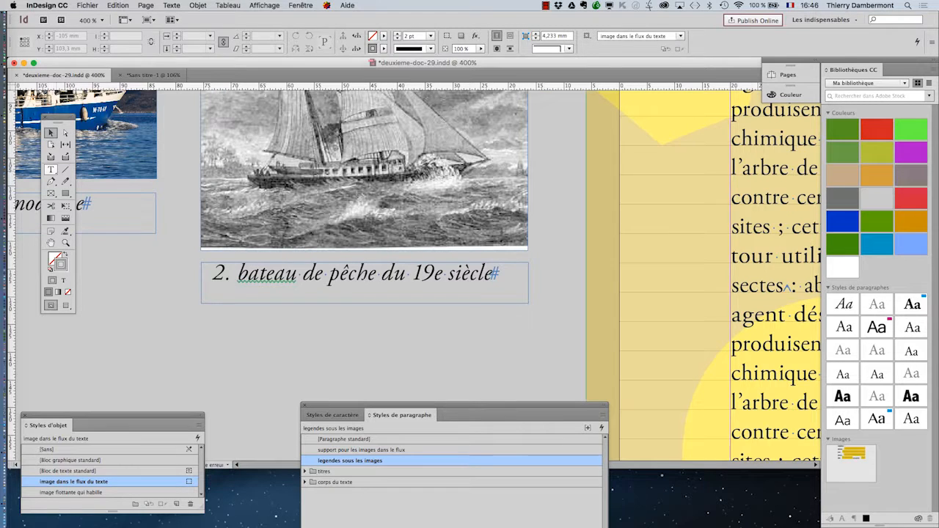
key("t")
left_click_drag(493, 273, 236, 273)
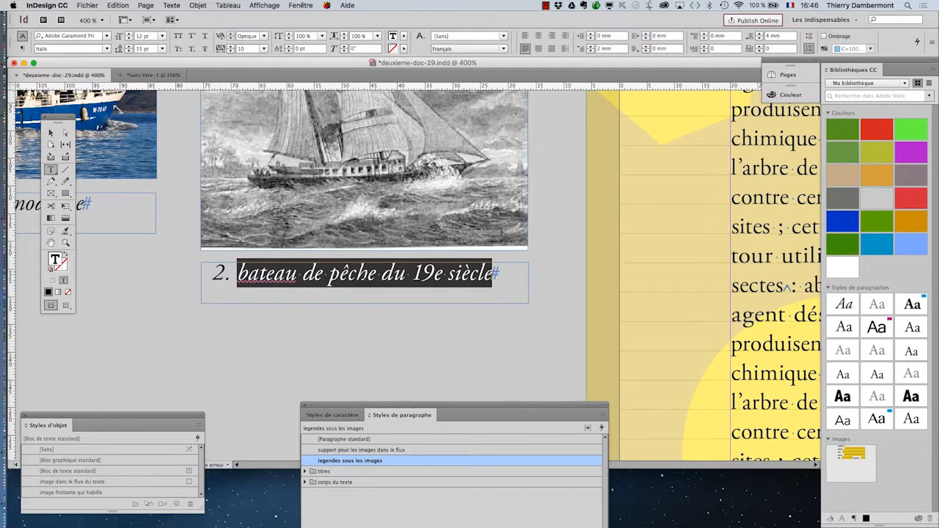
left_click(326, 6)
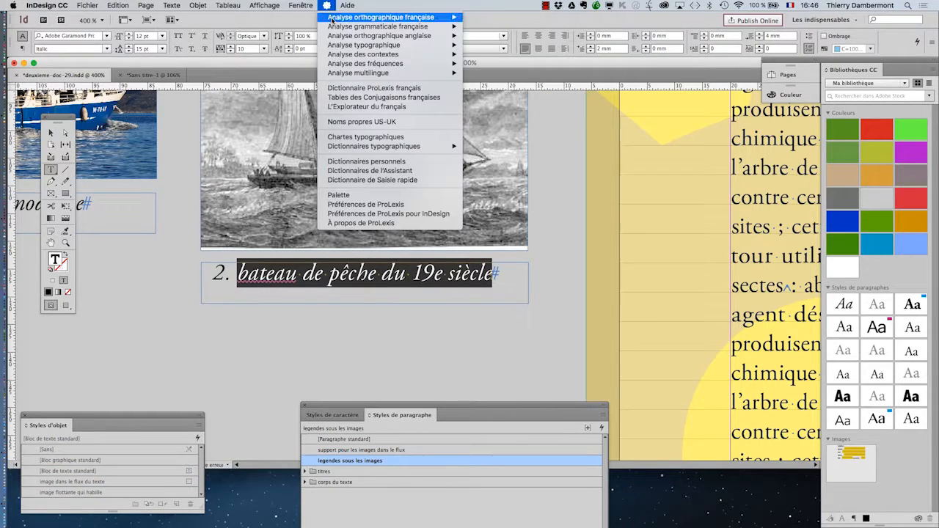
mouse_move(334, 26)
mouse_move(355, 45)
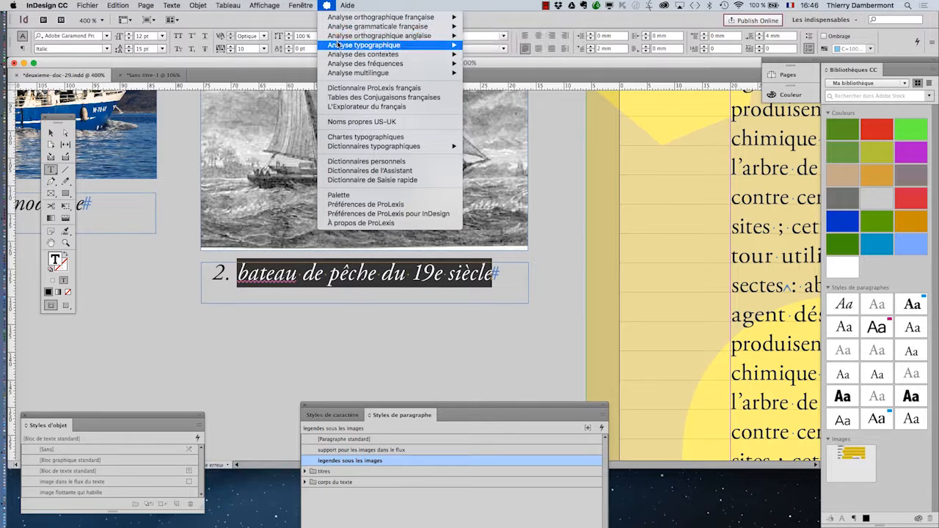
left_click(480, 56)
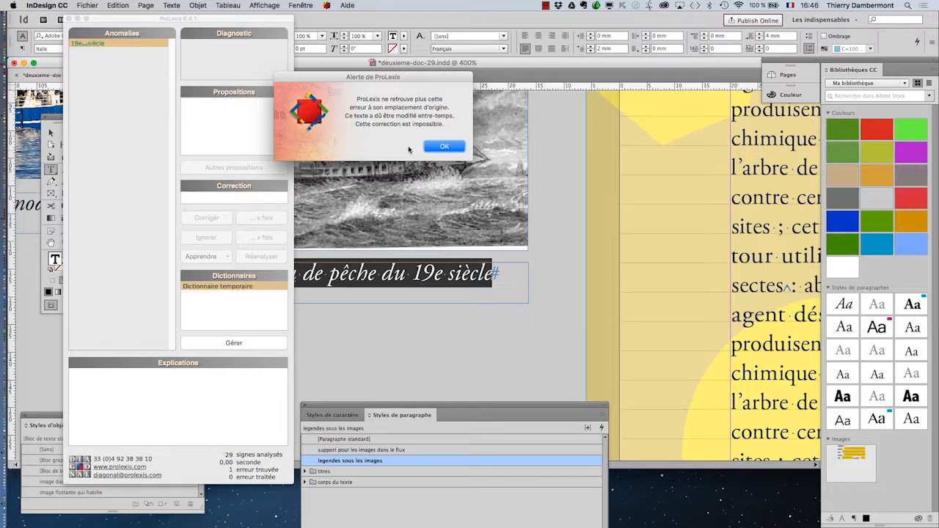
left_click(443, 147)
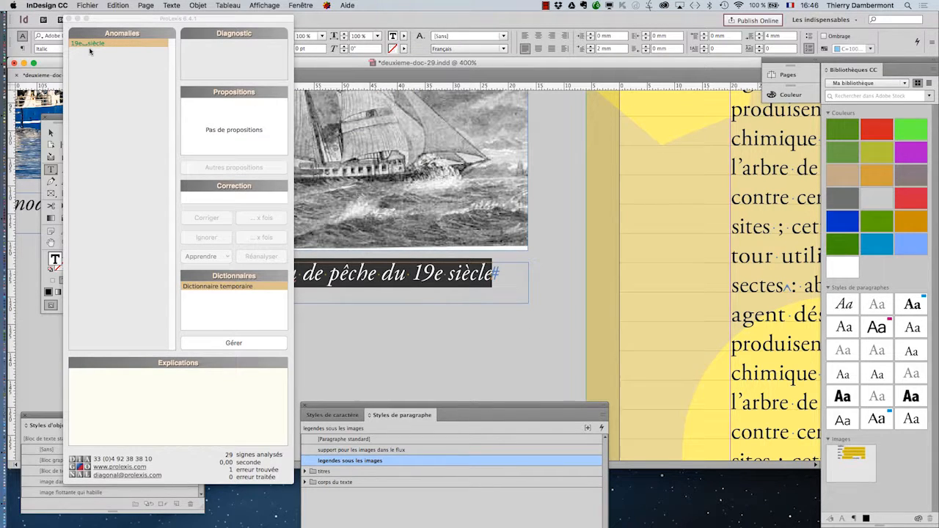
left_click(71, 18)
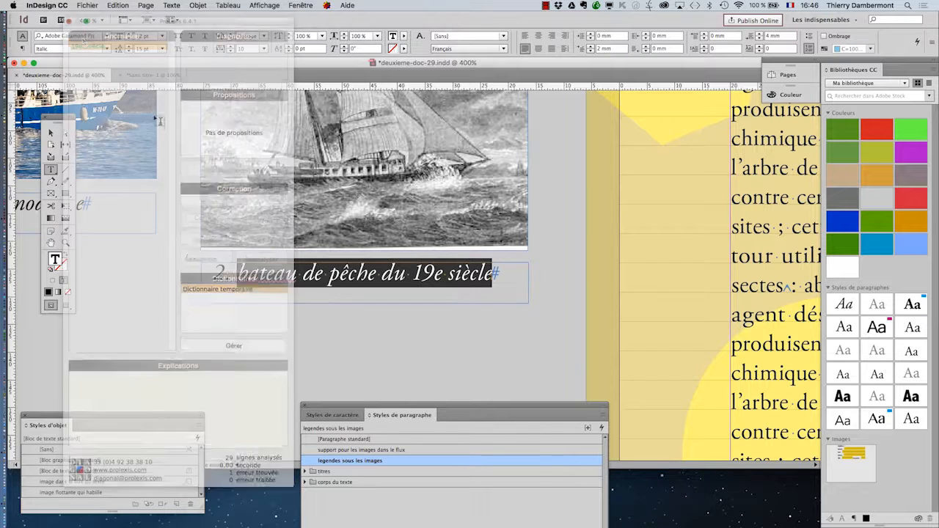
left_click(334, 256)
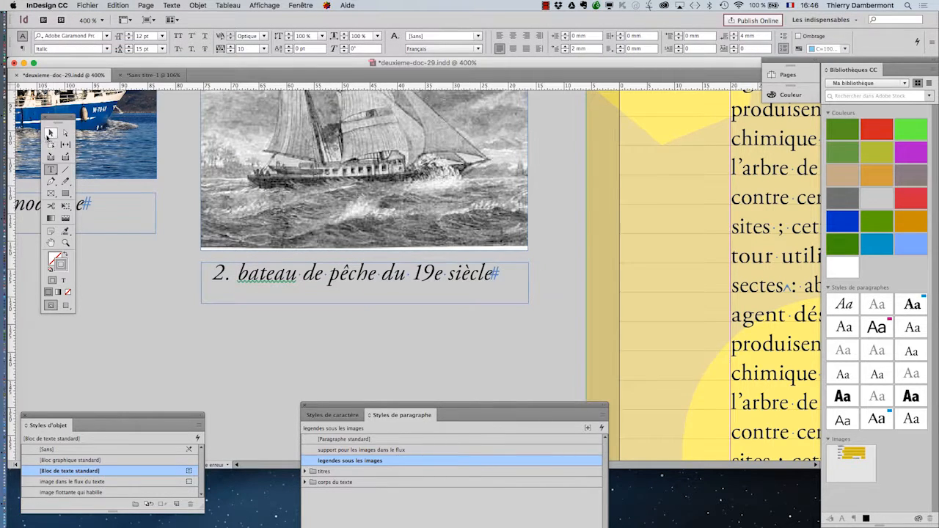
Step: Fit the second caption frame's height to its text
left_click(50, 133)
left_click(350, 293)
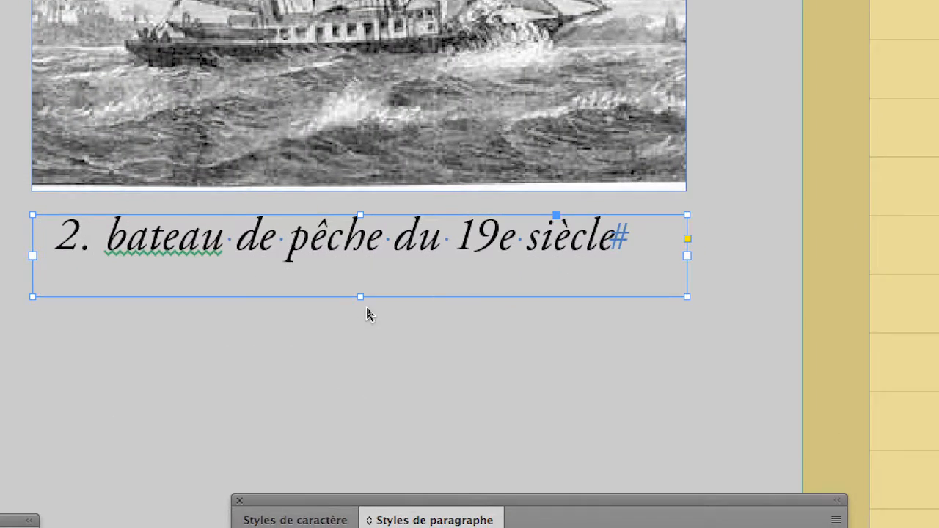
double_click(363, 302)
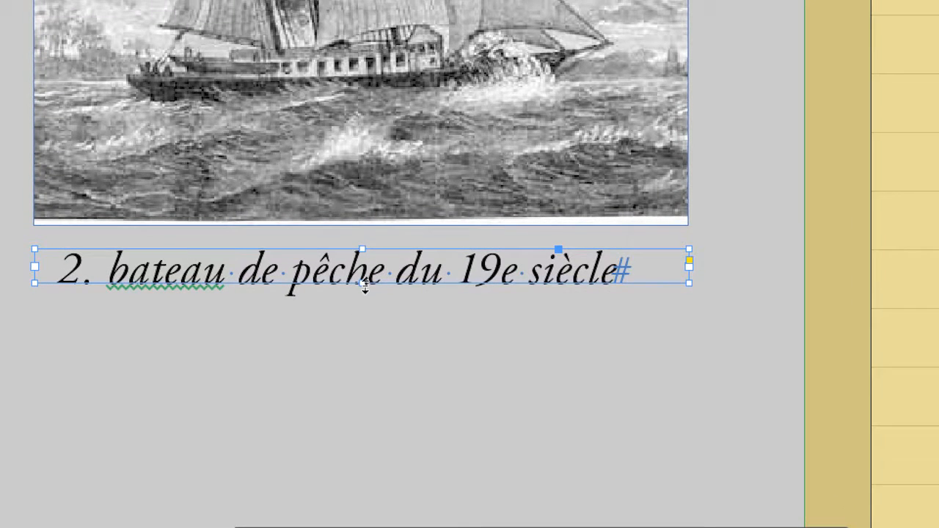
Step: Extend the second caption frame's height downward below its text
left_click_drag(365, 256, 366, 318)
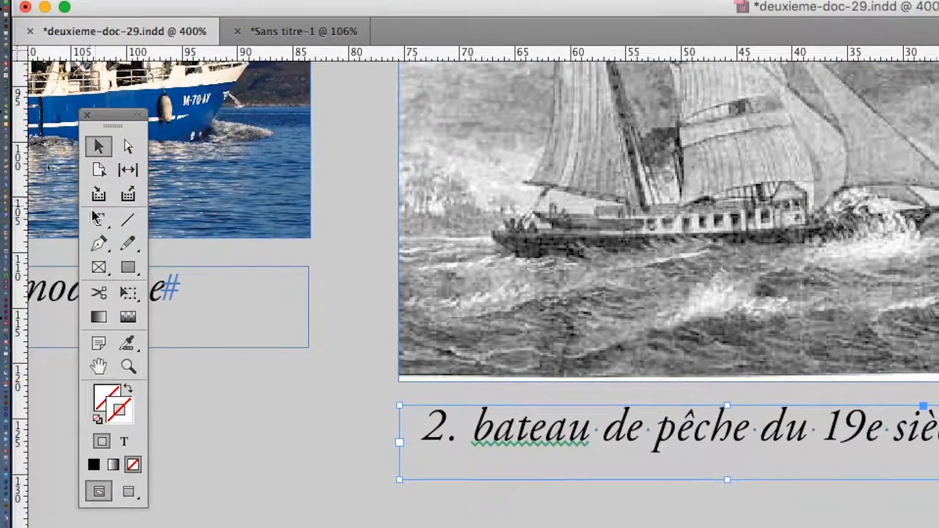
Step: Change "19e" to "19ème" in the second caption
left_click(97, 218)
left_click(876, 434)
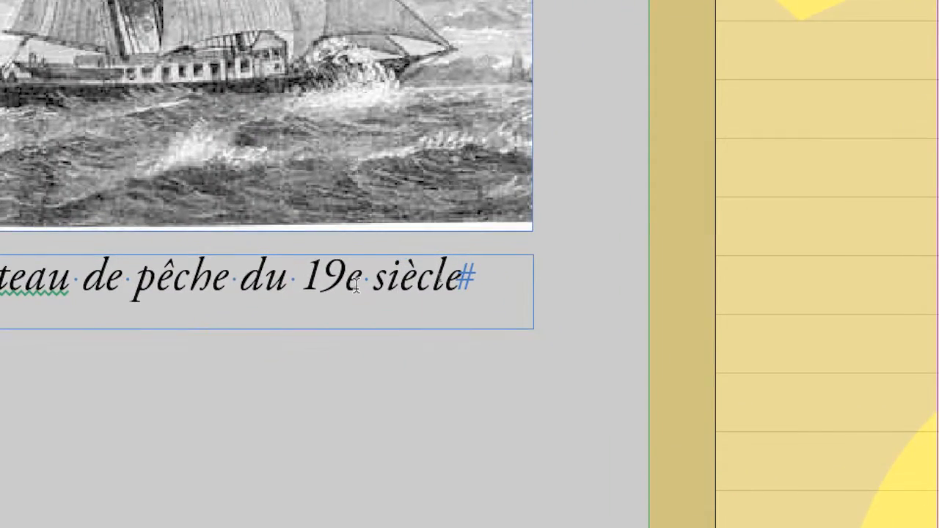
left_click_drag(358, 286, 351, 284)
type("ème")
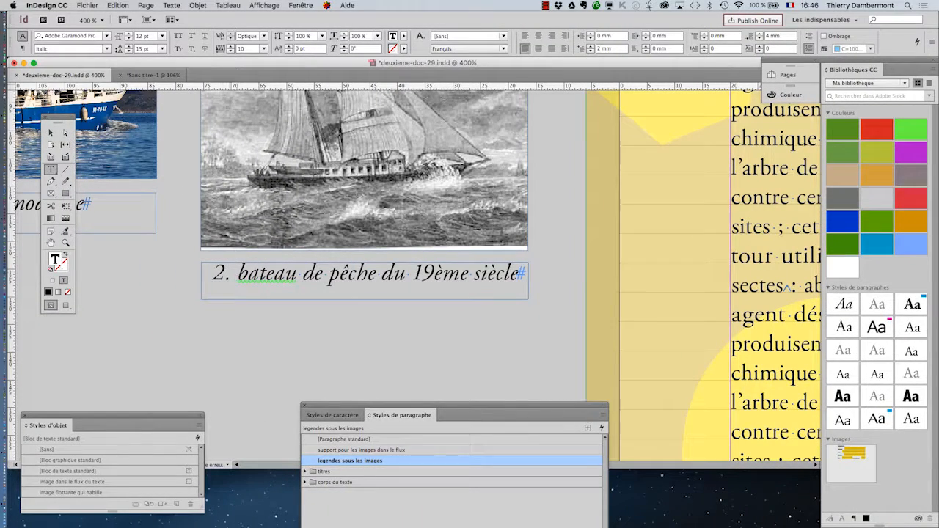
Step: Select the second caption's text, run a ProLexis spelling analysis on it, dismiss the alert and close ProLexis
left_click_drag(237, 272, 518, 273)
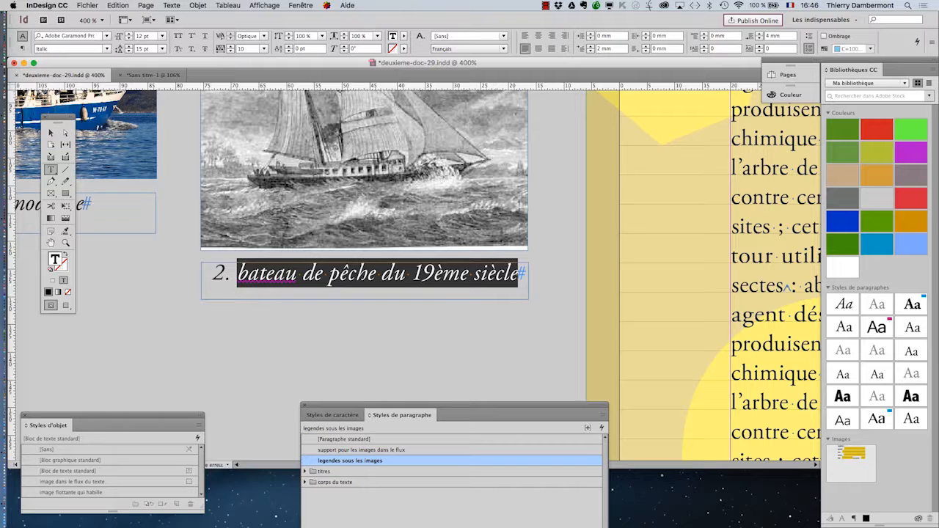
left_click(327, 5)
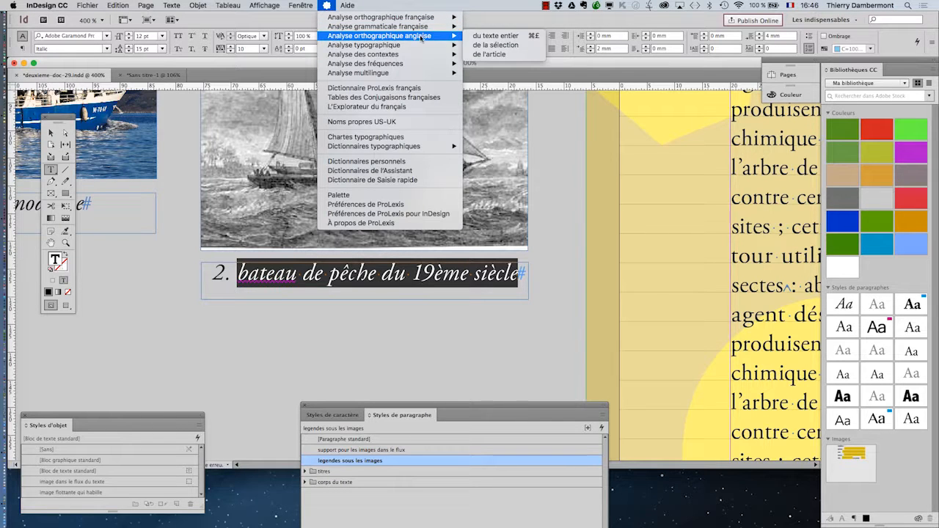
mouse_move(439, 47)
left_click(491, 54)
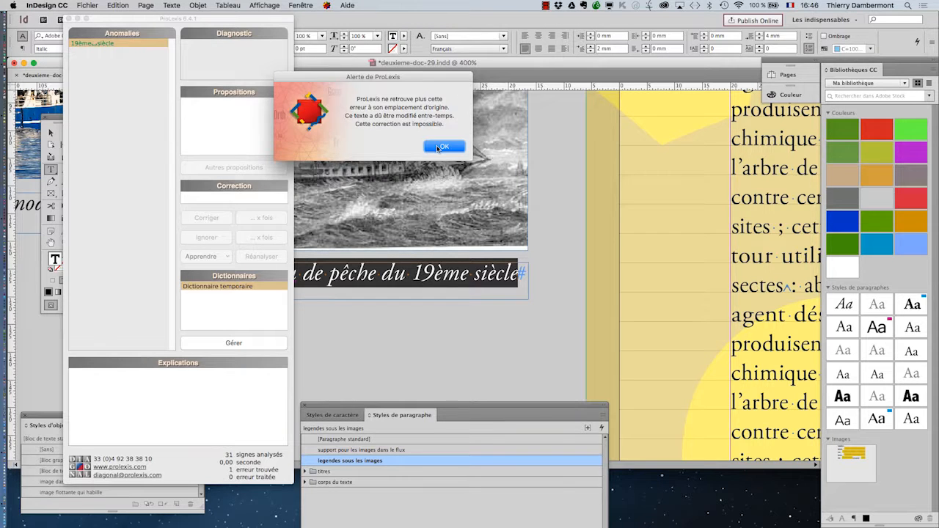
left_click(443, 147)
left_click(70, 19)
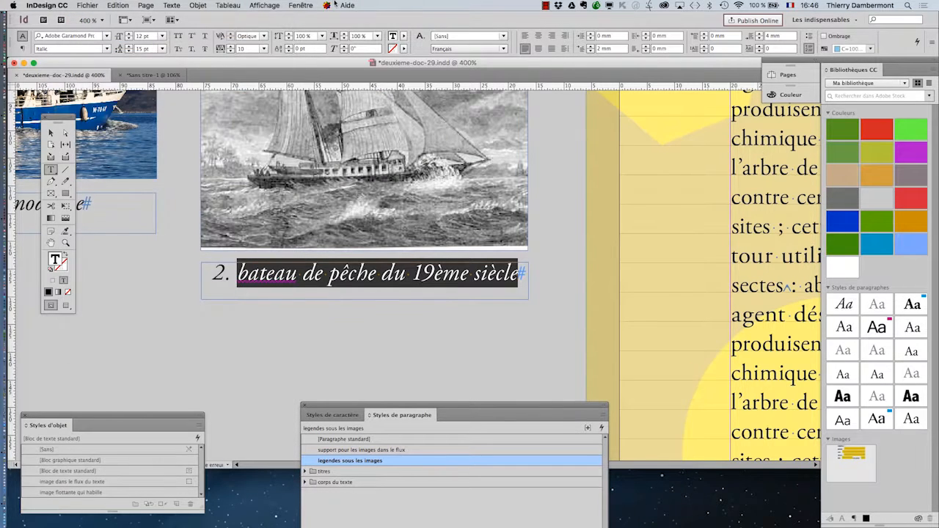
Step: Run the ProLexis French grammar analysis on the selected caption text
left_click(329, 5)
mouse_move(396, 27)
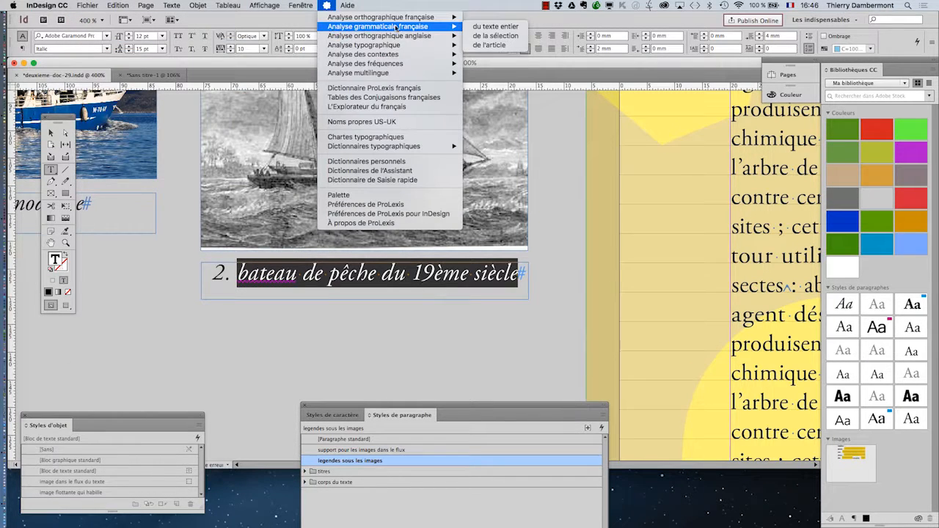
left_click(491, 36)
left_click(596, 284)
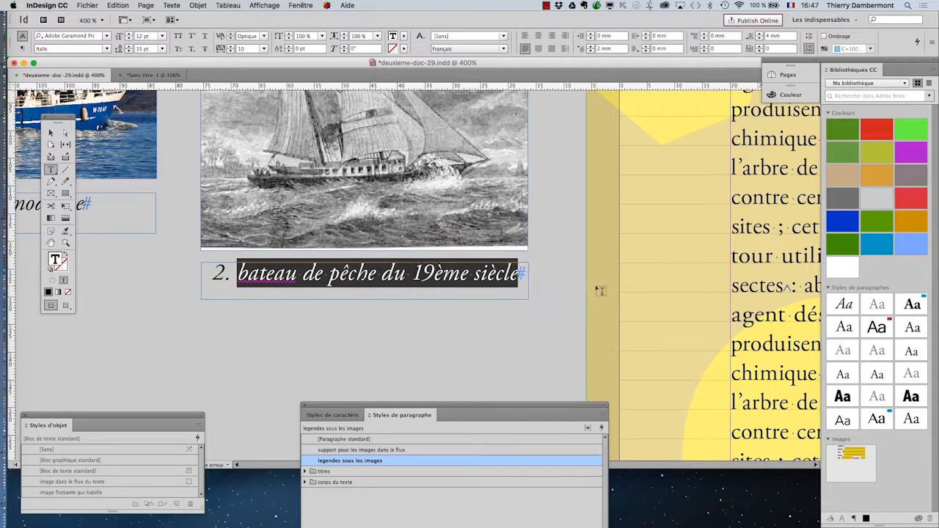
Step: Change "19ème" back to "19e" in the second caption and leave the text
left_click(475, 276)
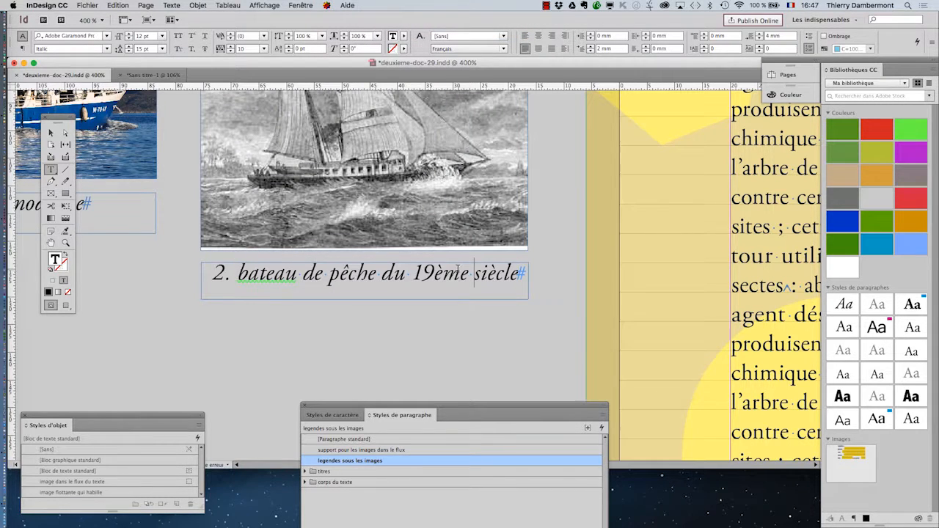
left_click_drag(469, 273, 432, 273)
type("ez")
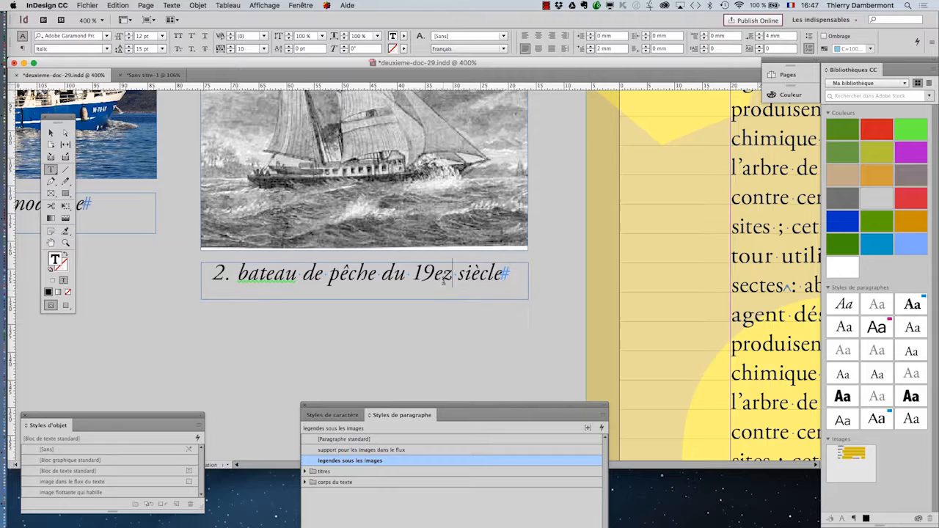
key("BackSpace")
key("Escape")
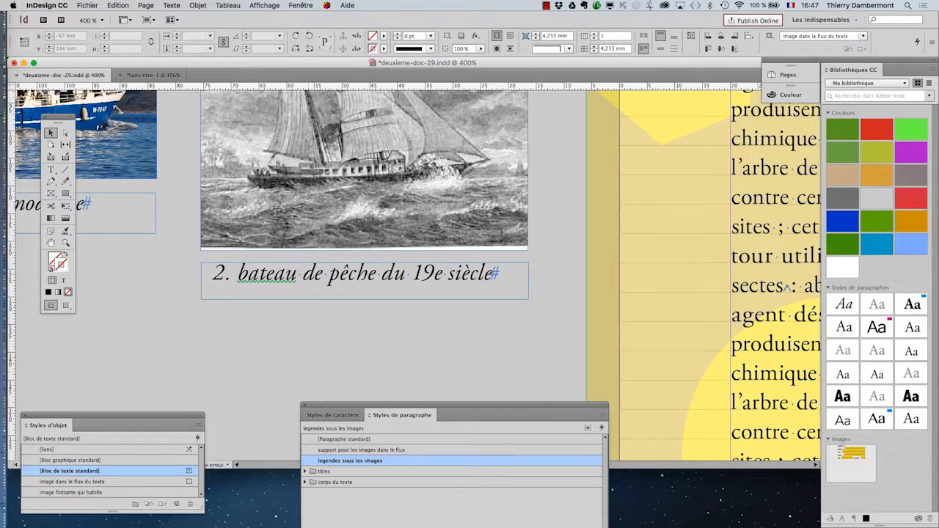
Step: Select the fishing boat photo together with its caption and group them
key("super+minus")
left_click(52, 242)
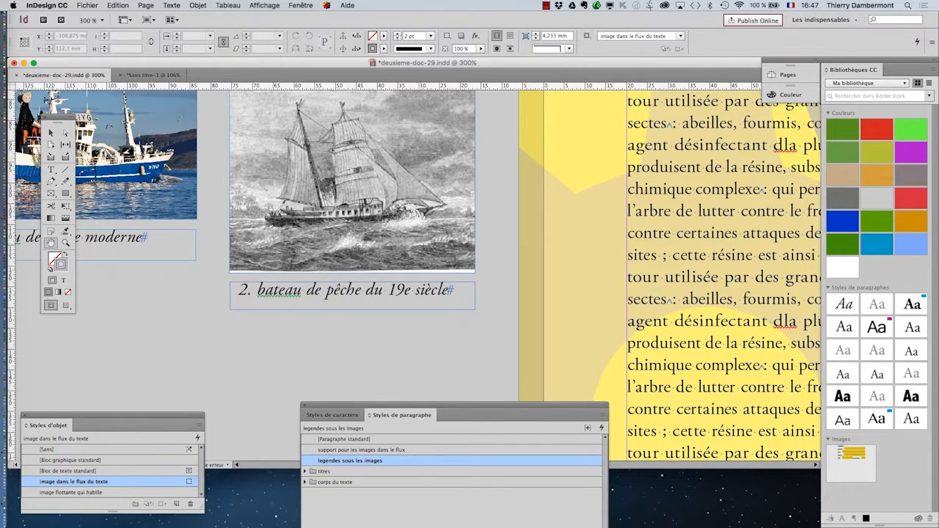
left_click_drag(132, 284, 322, 311)
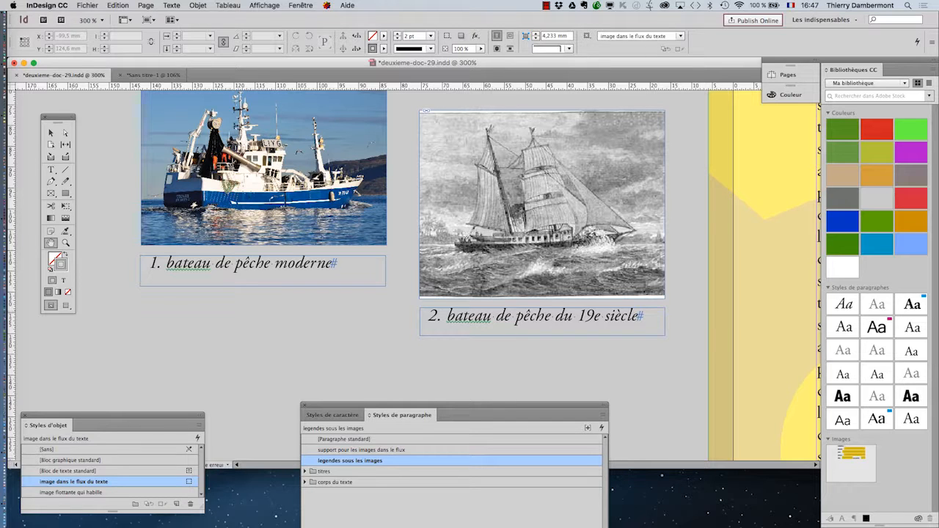
left_click(50, 133)
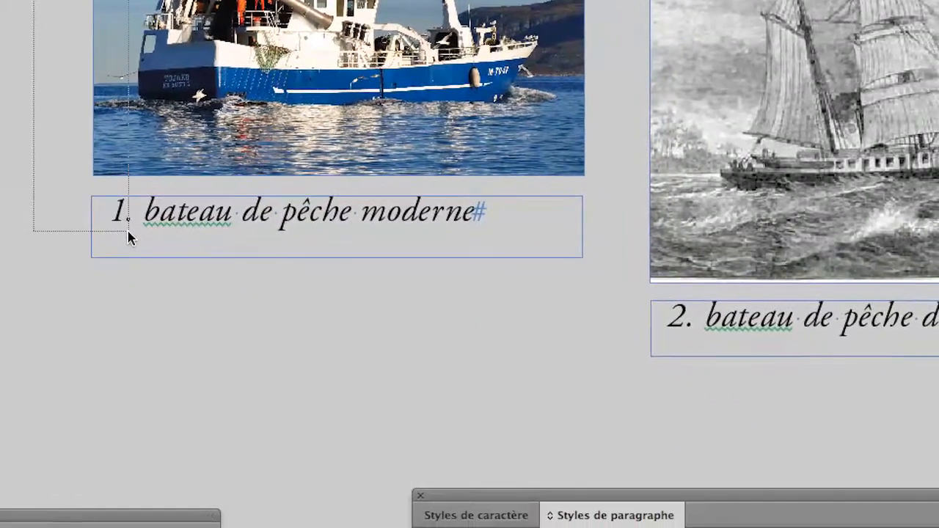
left_click(171, 376)
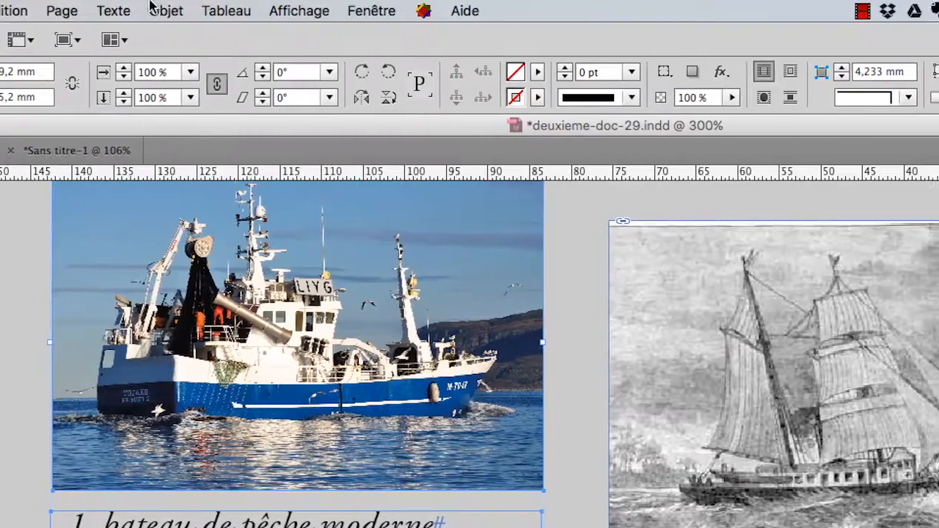
left_click(157, 8)
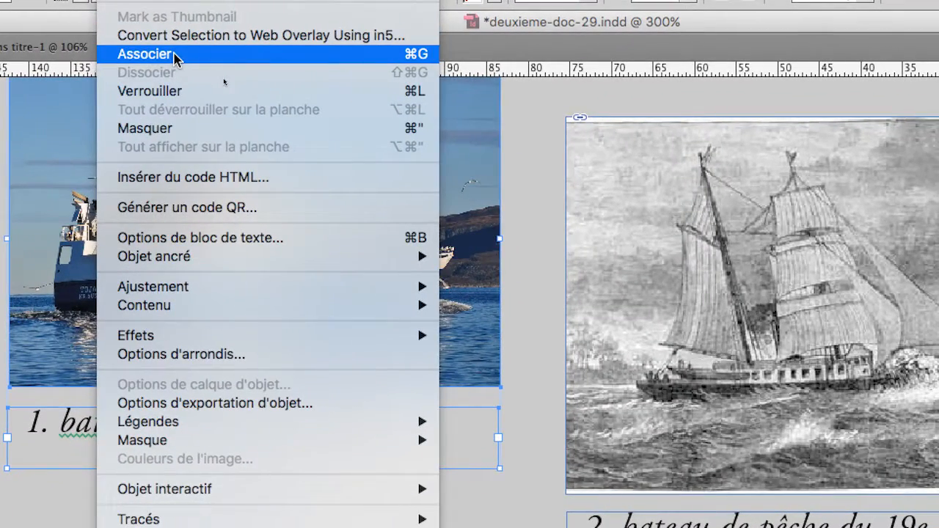
left_click(176, 54)
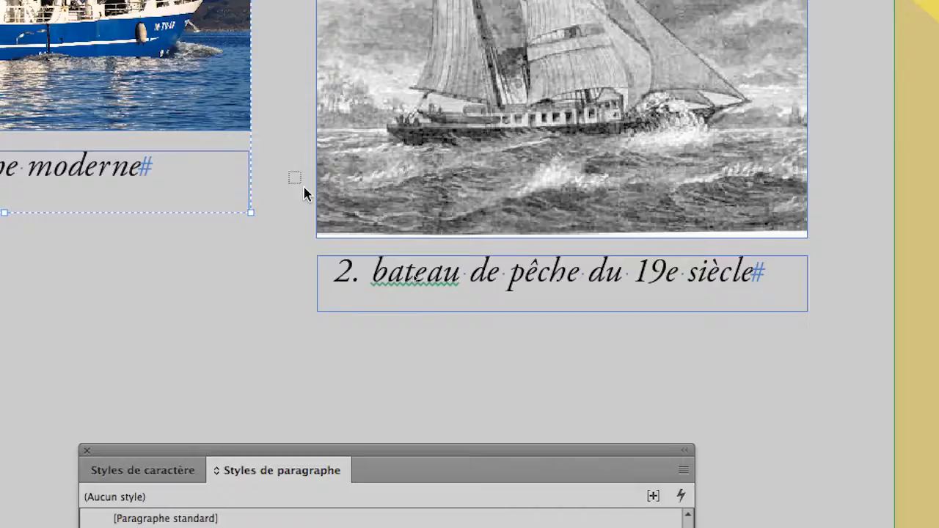
Step: Select the sailboat engraving together with its caption and group them
left_click_drag(303, 188, 356, 289)
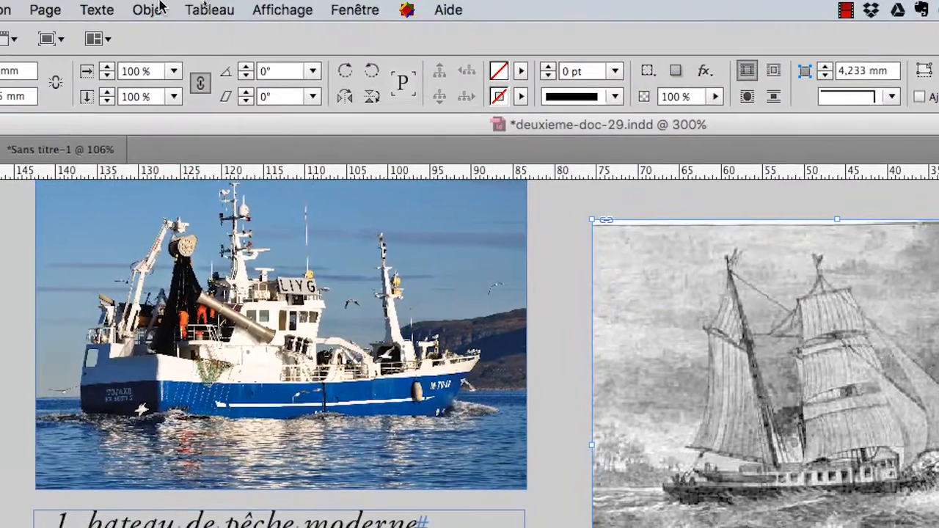
left_click(149, 8)
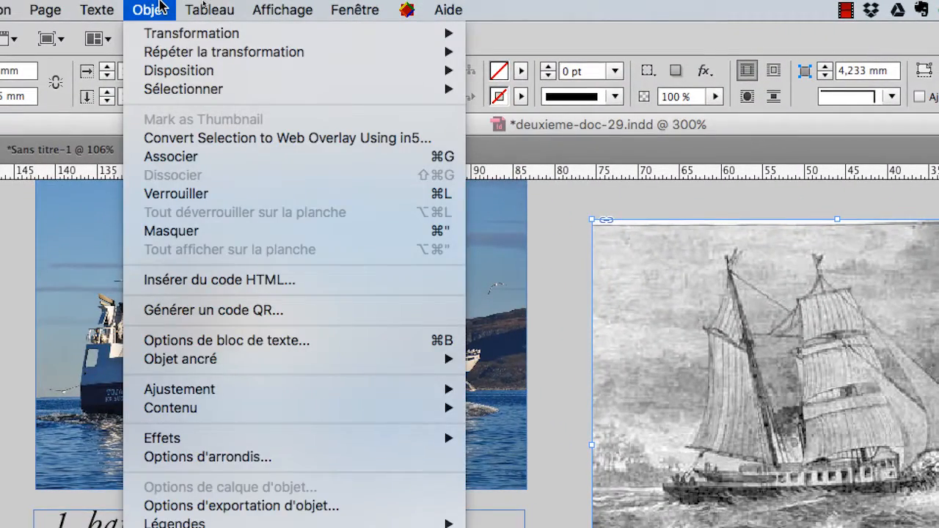
left_click(159, 6)
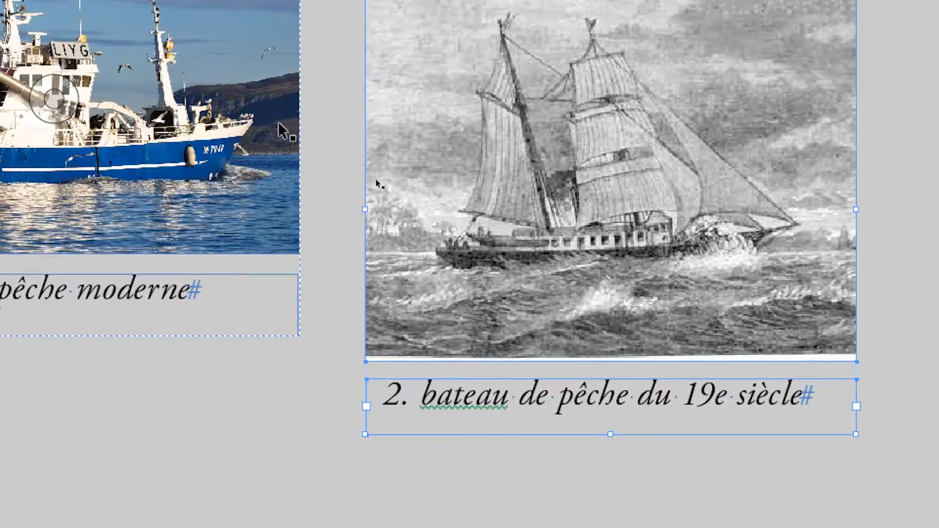
key("ctrl+g")
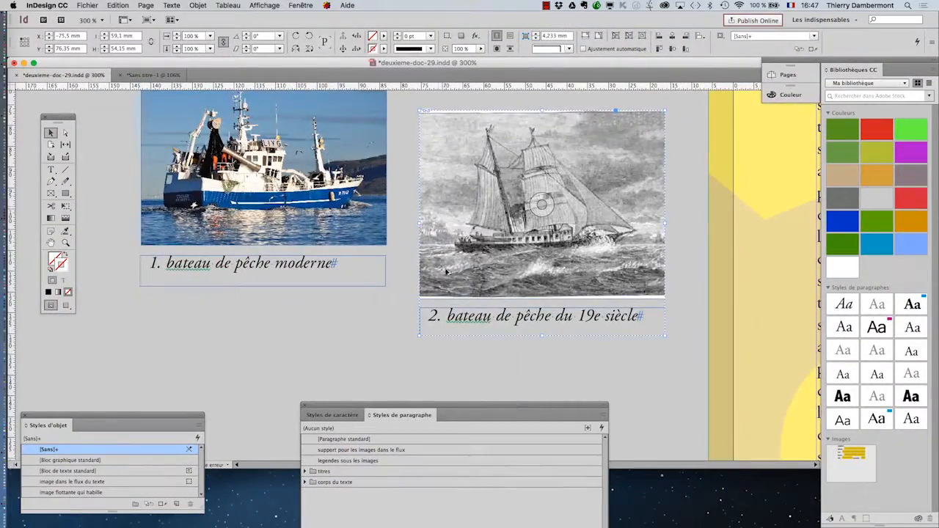
Step: Edit the "legendes sous les images" paragraph style to use Bold Italic at 10 pt
key("ctrl+minus")
key("ctrl+minus")
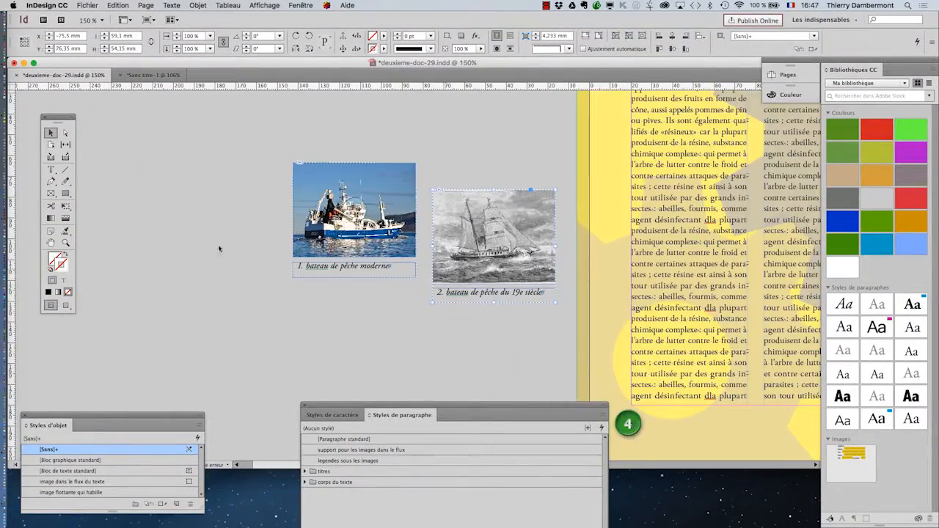
left_click_drag(257, 292, 128, 217)
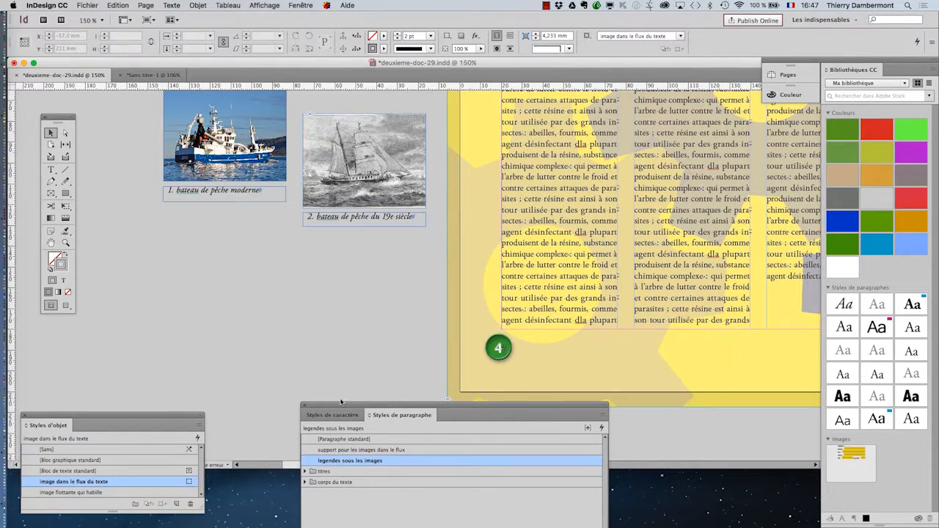
left_click_drag(340, 401, 355, 236)
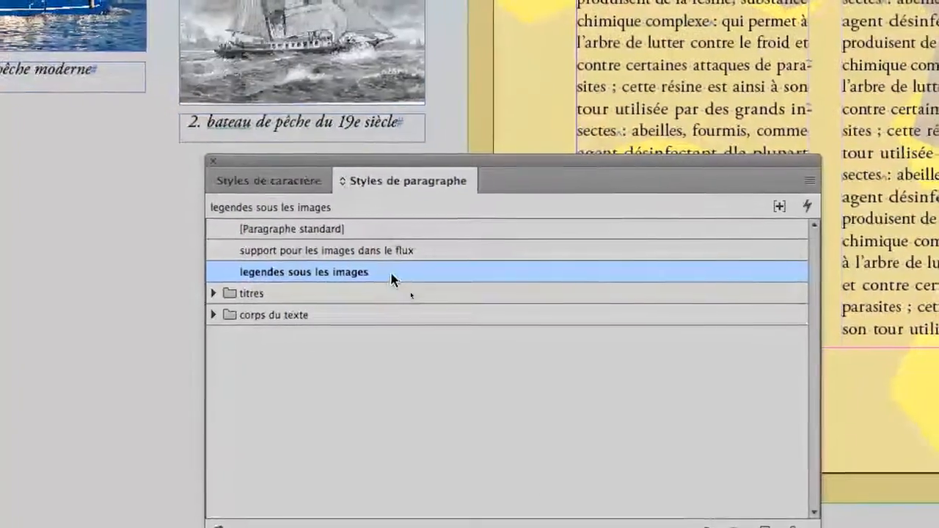
double_click(391, 279)
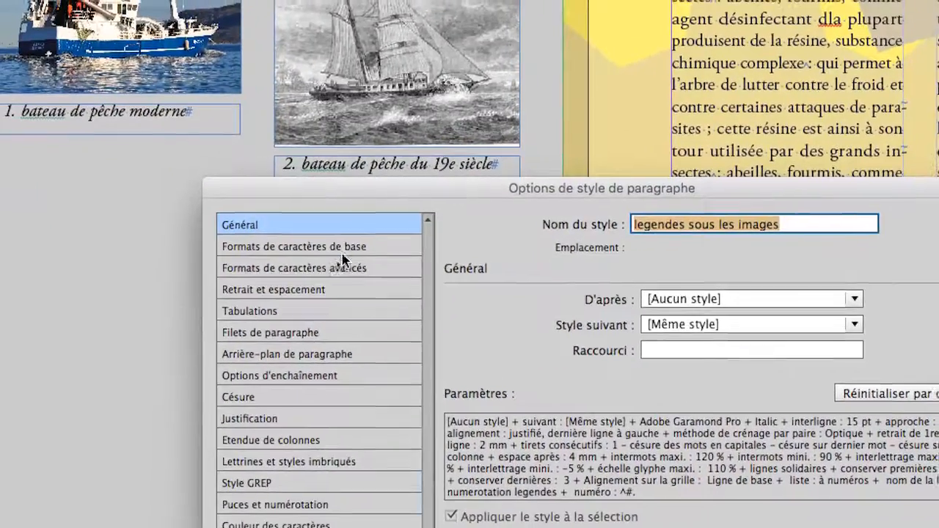
left_click(271, 215)
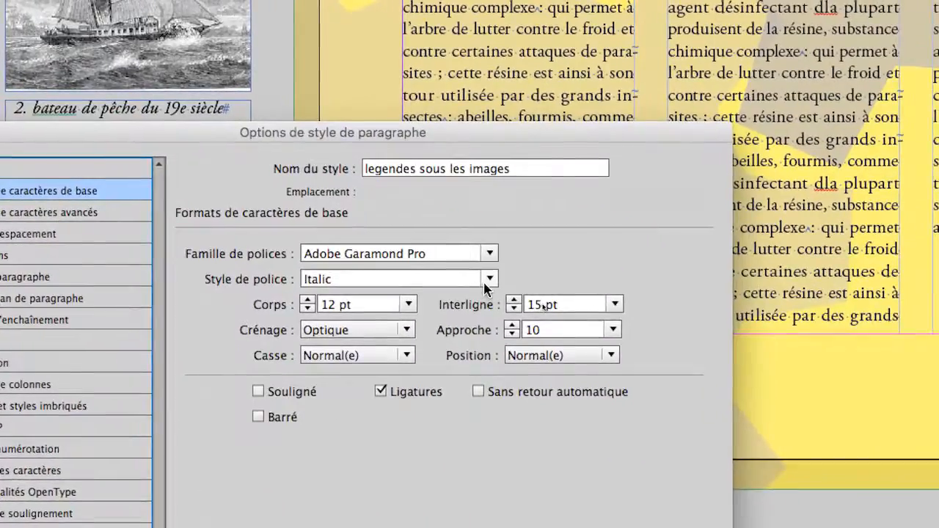
left_click(569, 304)
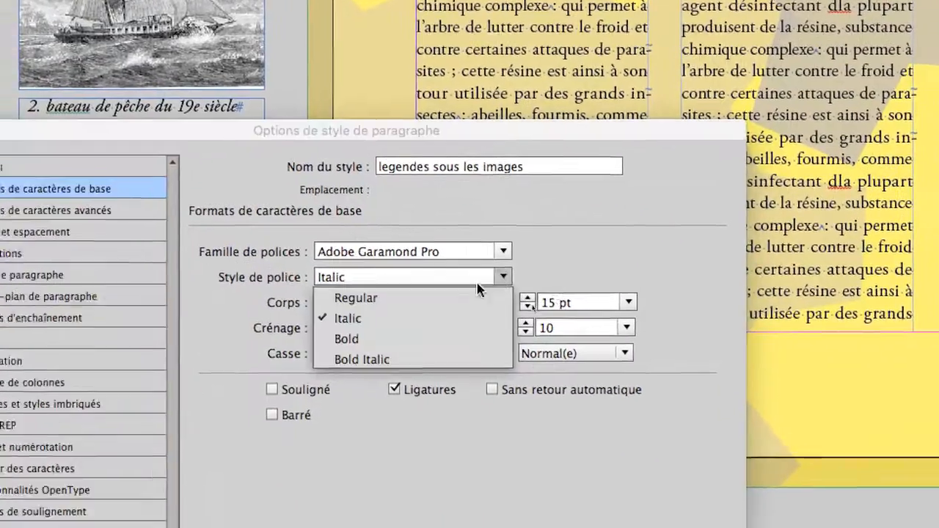
left_click(452, 306)
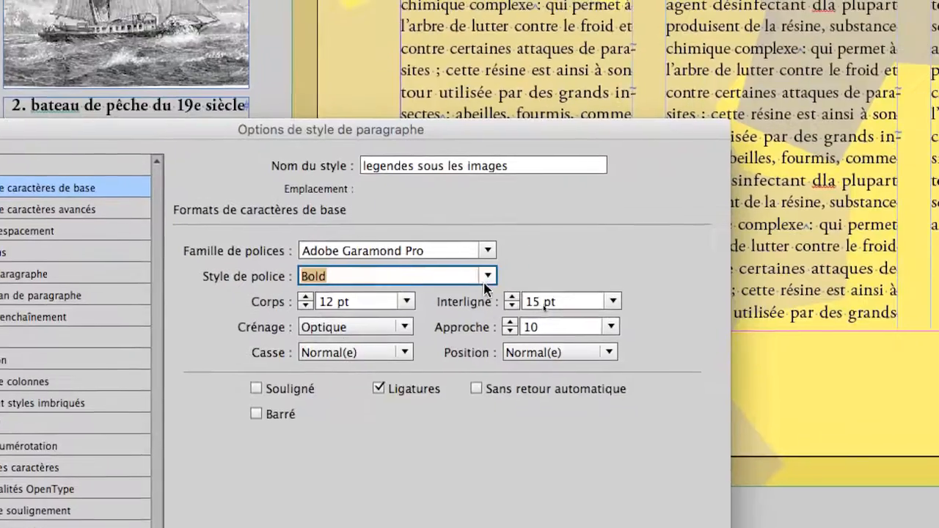
left_click(550, 245)
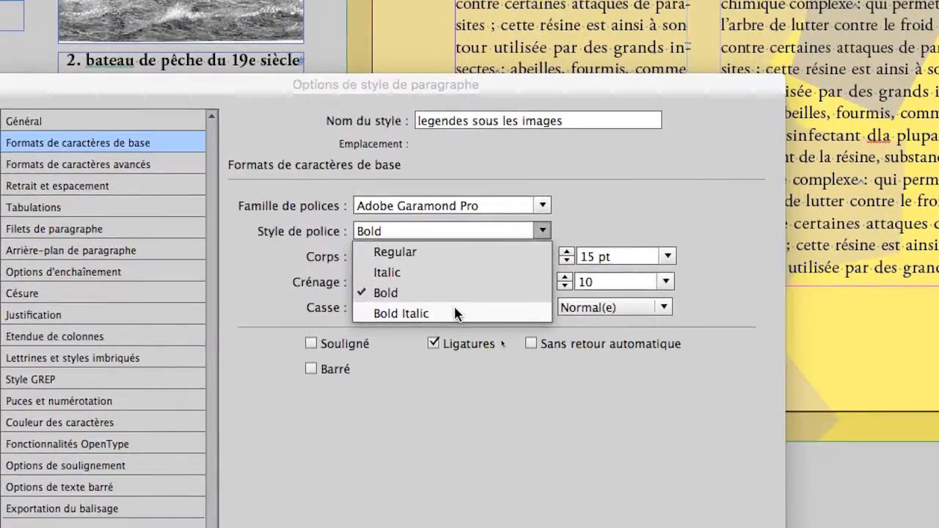
left_click(341, 364)
left_click(424, 291)
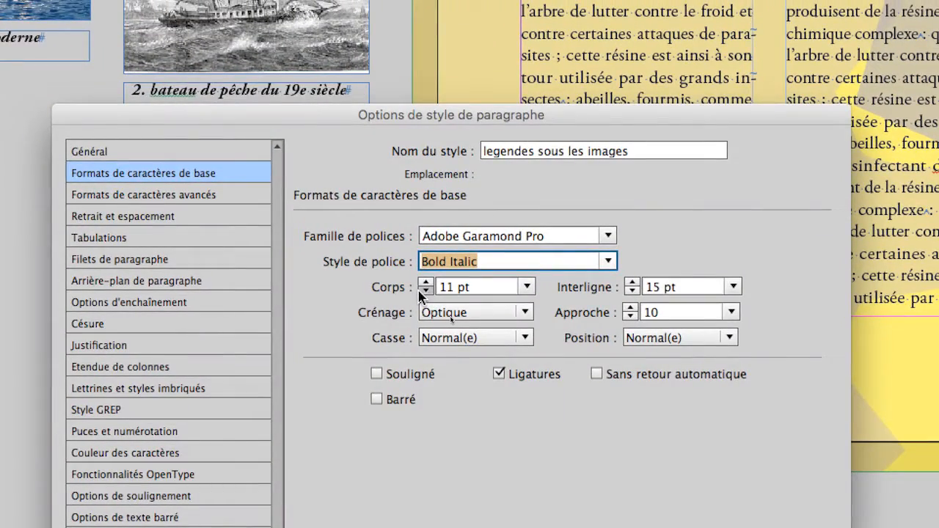
left_click(424, 291)
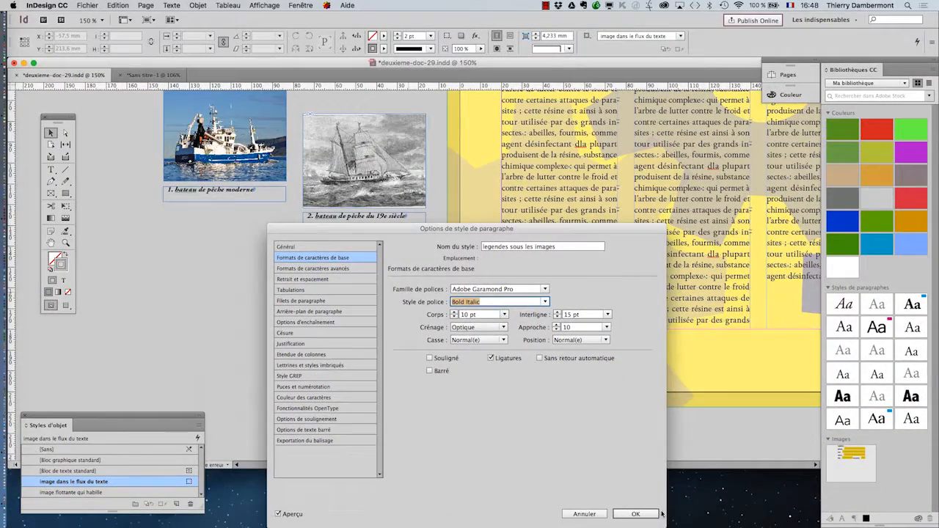
left_click(651, 513)
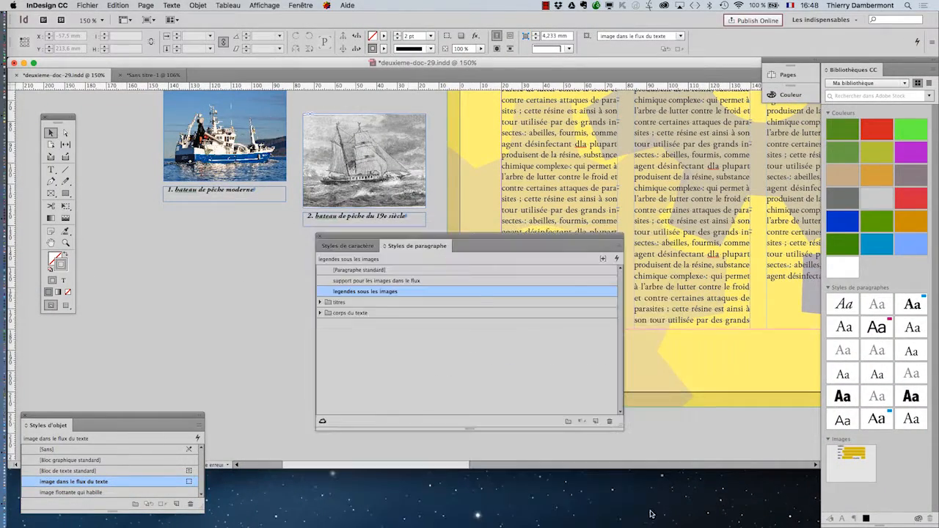
Step: Open the Save As dialog to save the document under a new name
left_click_drag(342, 236, 376, 317)
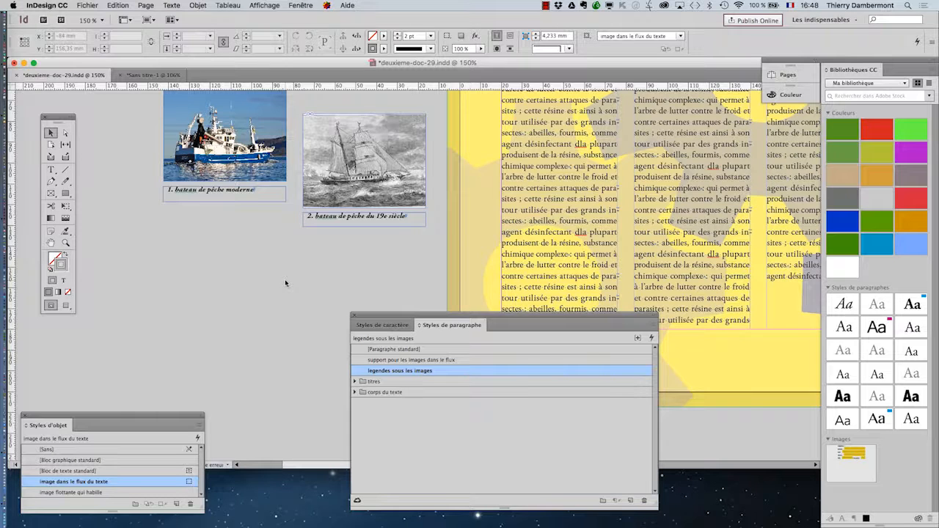
key("super+minus")
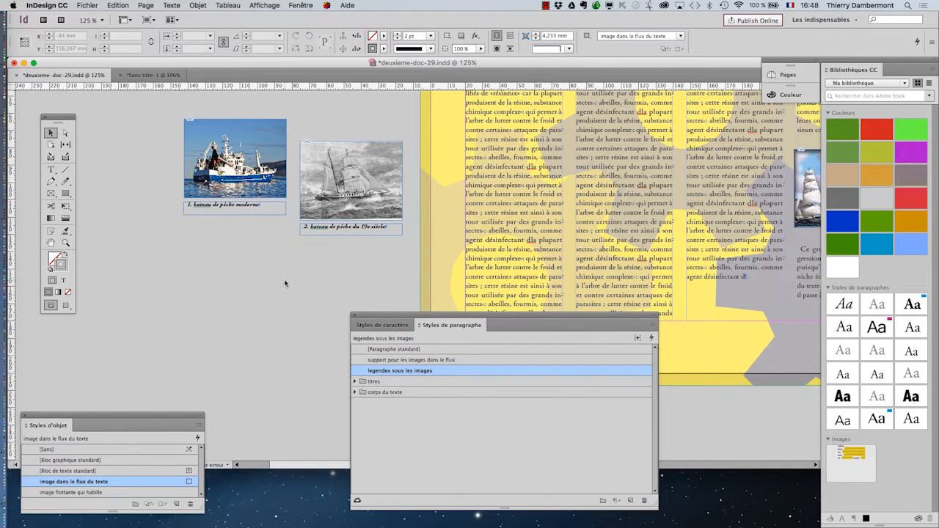
left_click(92, 4)
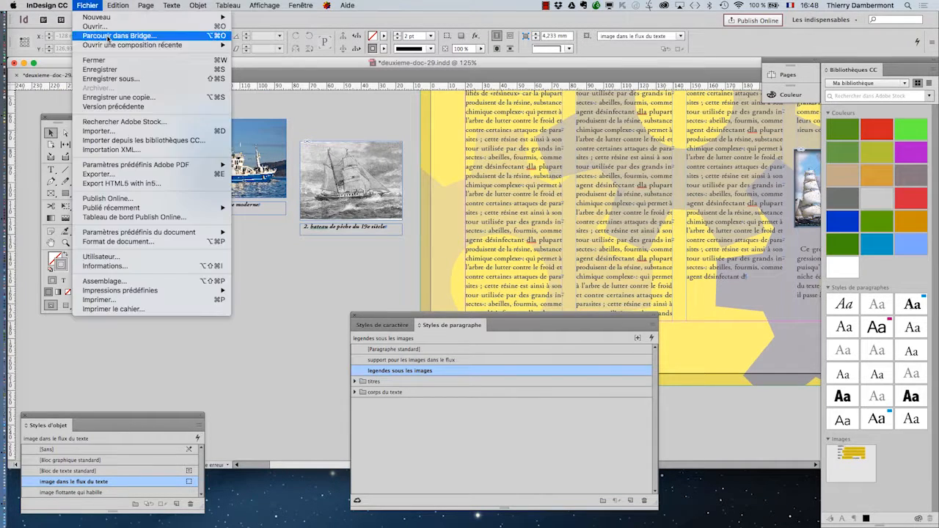
left_click(132, 82)
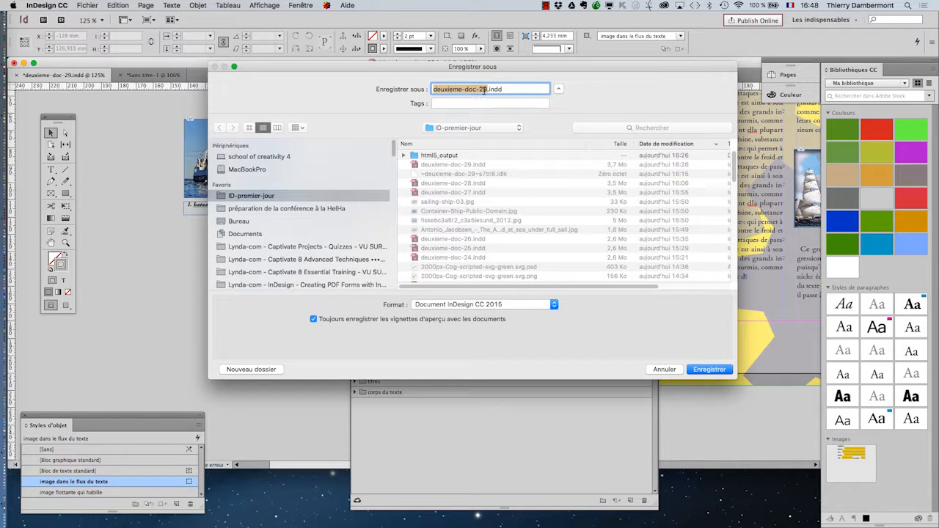